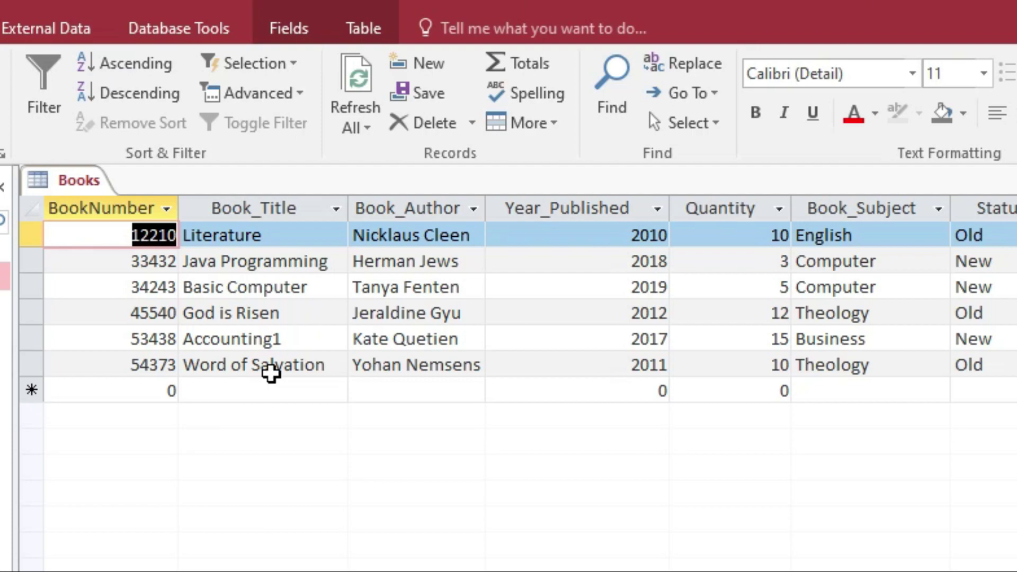
Check the data types of the fields in the Books table, from BookNumber through Status
left_click(115, 210)
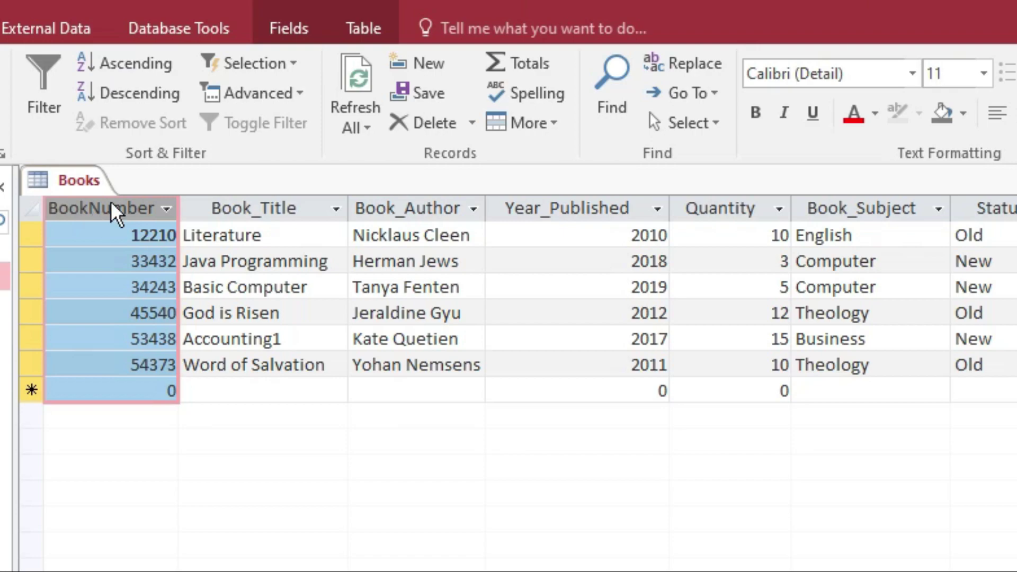
left_click(291, 29)
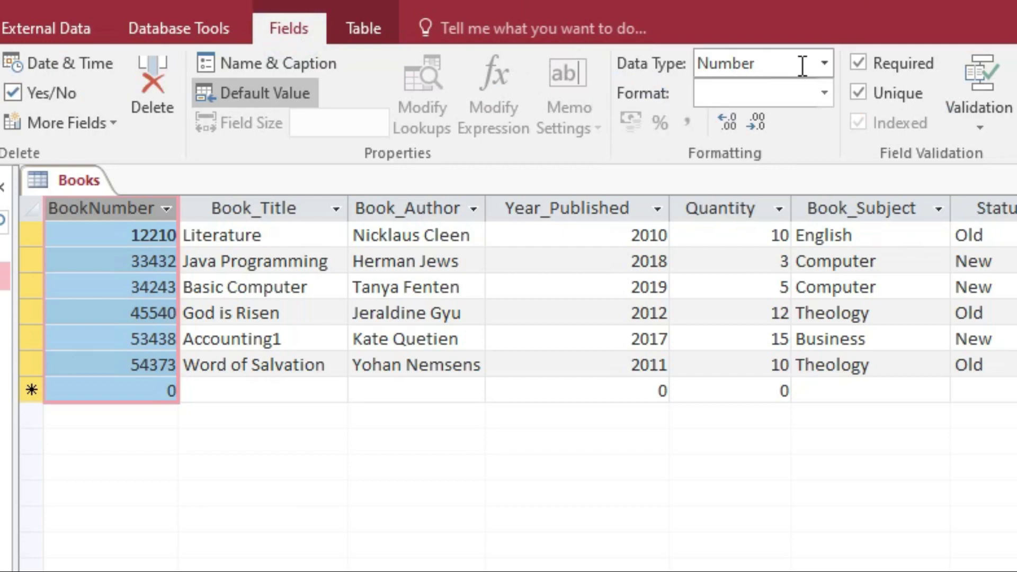
left_click(244, 214)
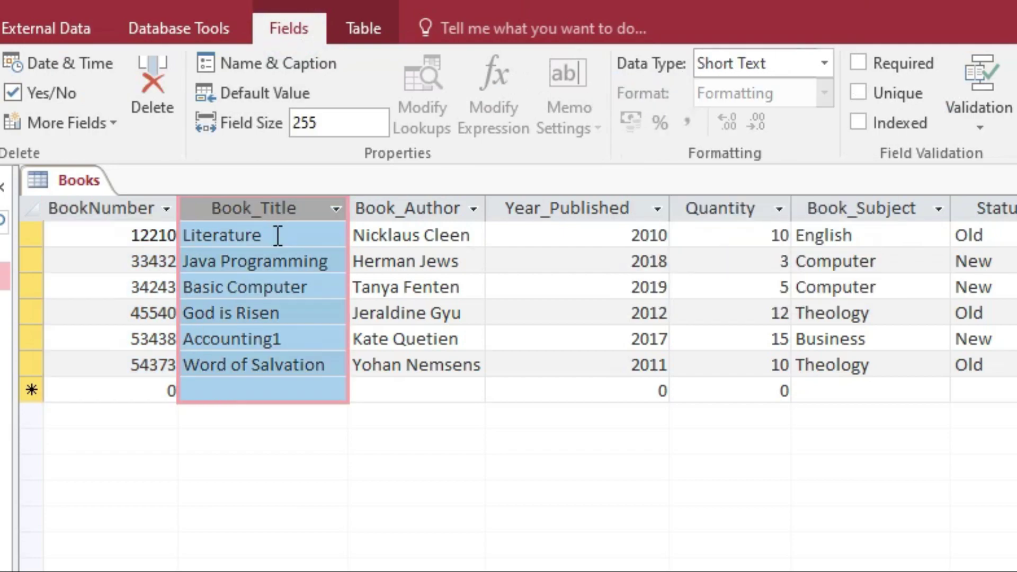
left_click(427, 214)
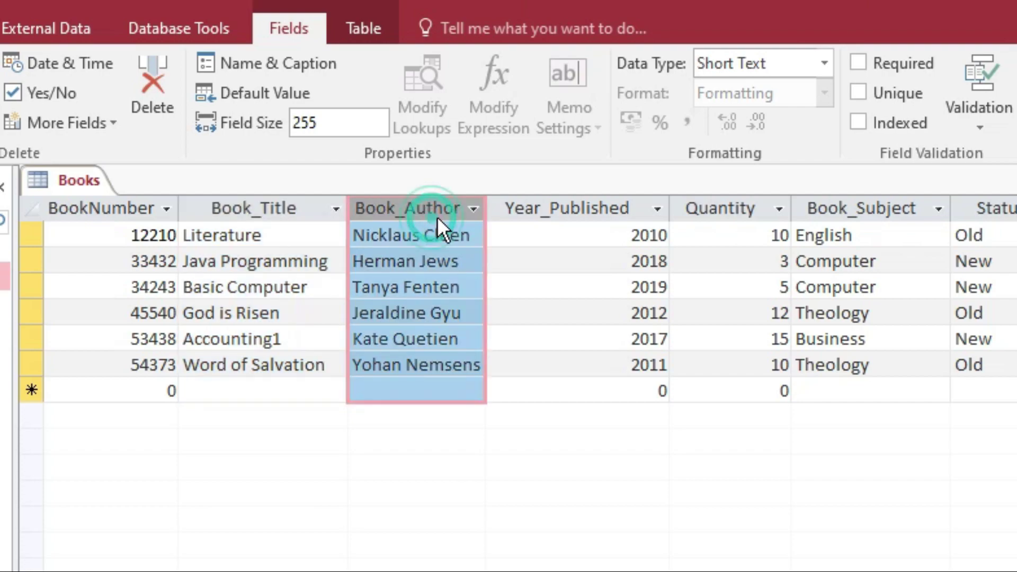
left_click(560, 212)
left_click(706, 214)
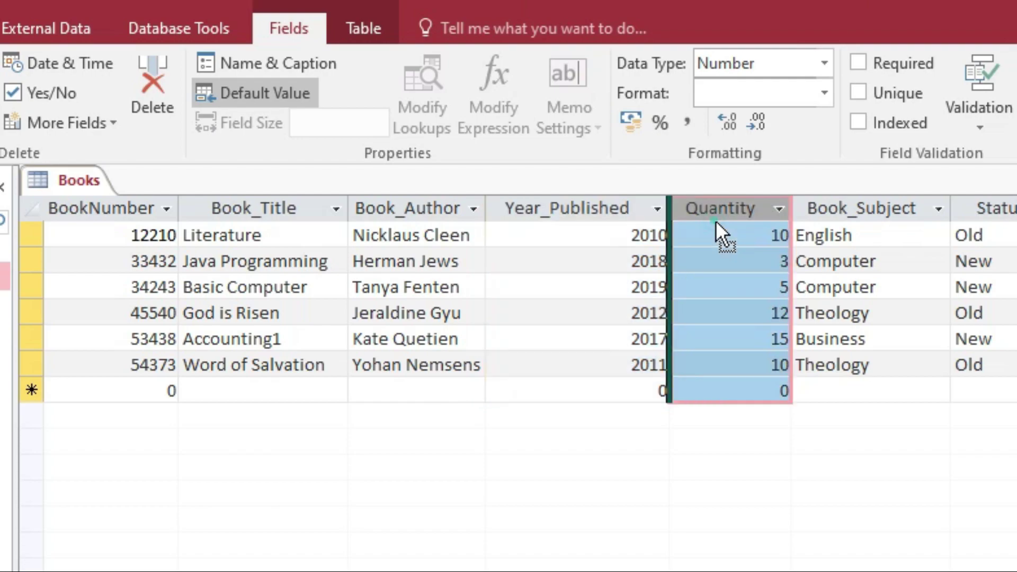
left_click(890, 235)
left_click(997, 241)
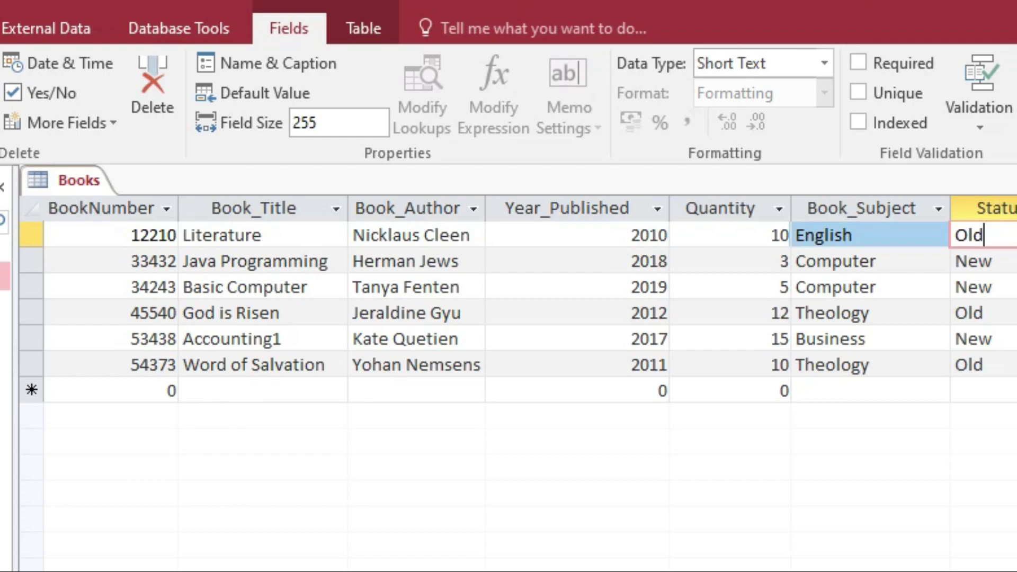
Create a new query design based on the Books table and switch it to SQL View
key("alt+c")
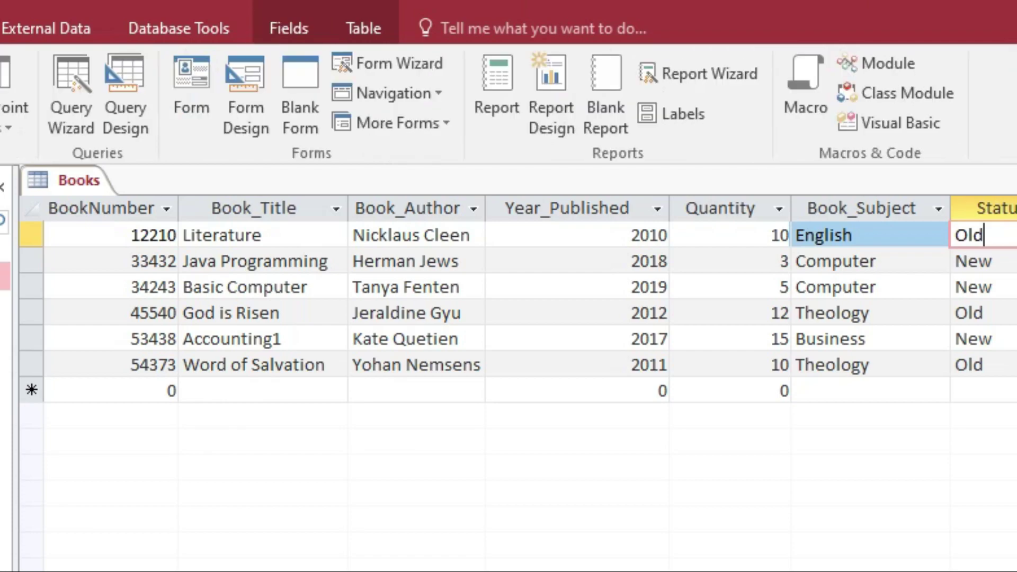
left_click(131, 129)
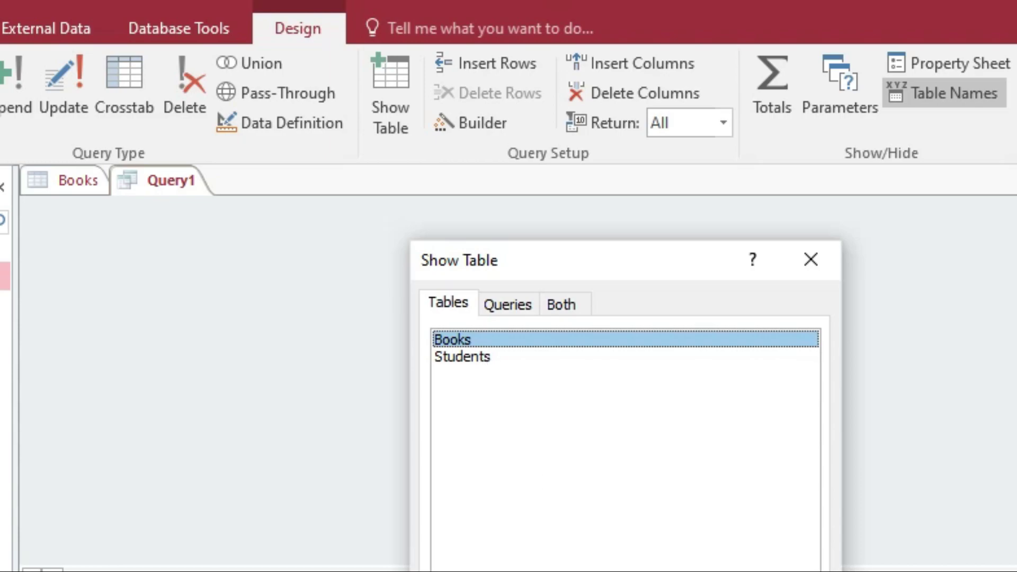
right_click(173, 183)
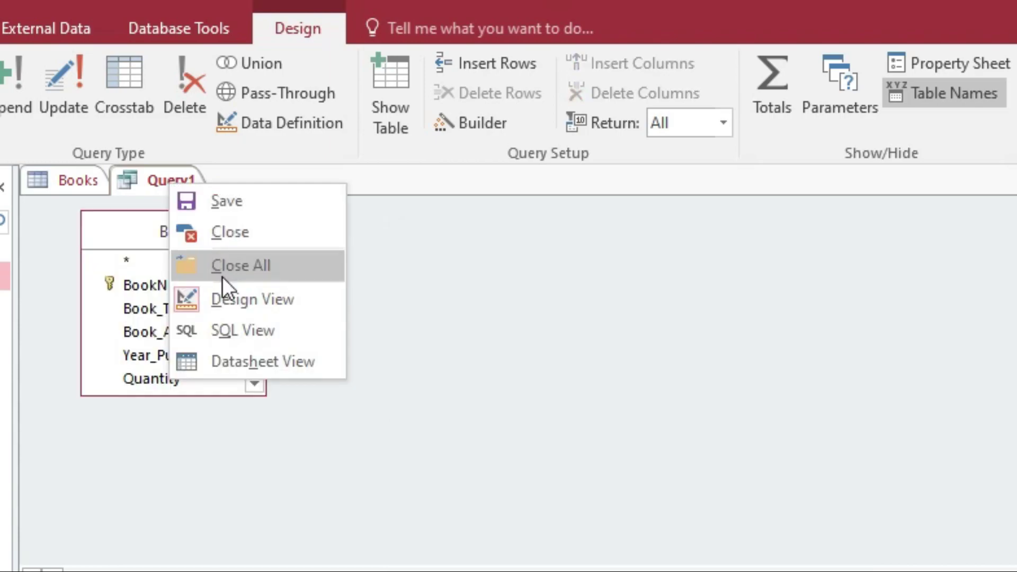
left_click(231, 326)
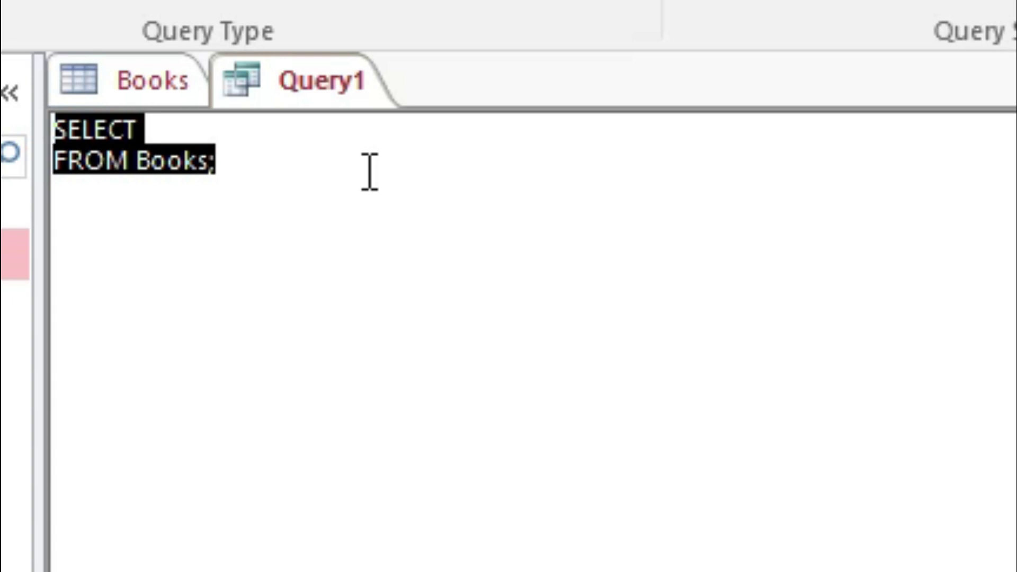
Replace the default SQL statement with INSERT INTO BOOKS and start a VALUES( list on the second line
key("shift+Down")
key("shift+Down")
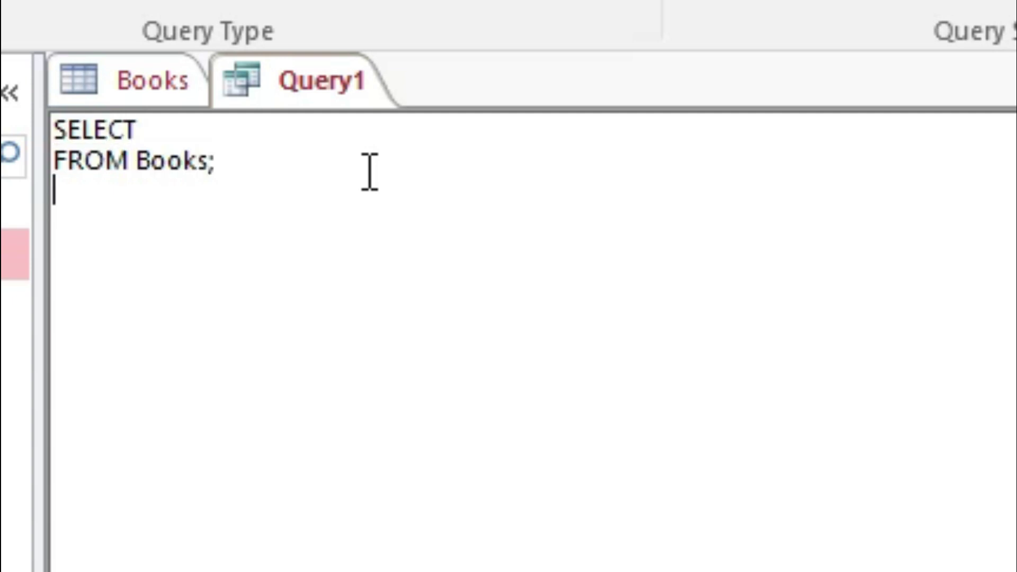
key("ctrl+Home")
key("ctrl+a")
key("Delete")
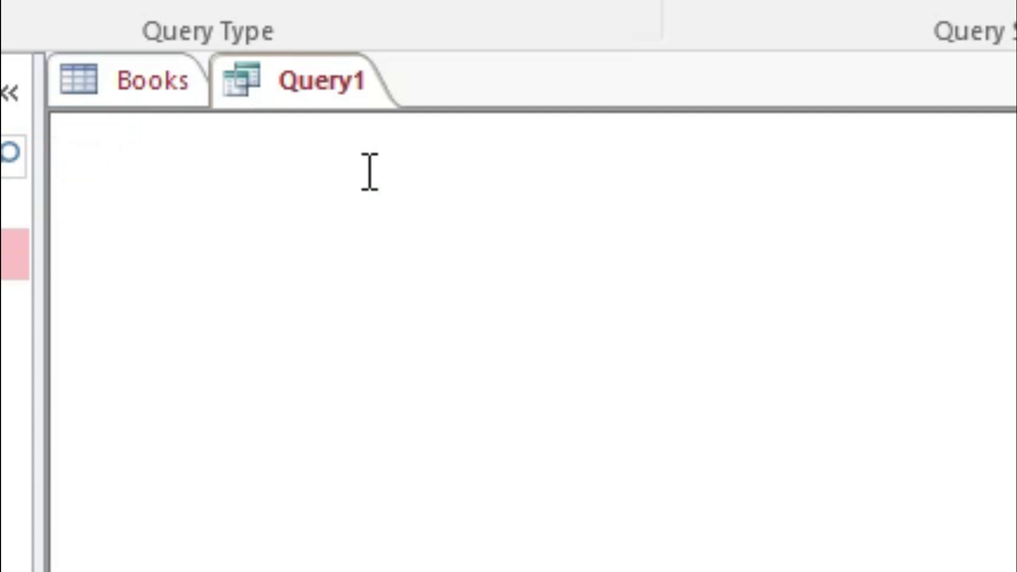
type("INSERT INTO ")
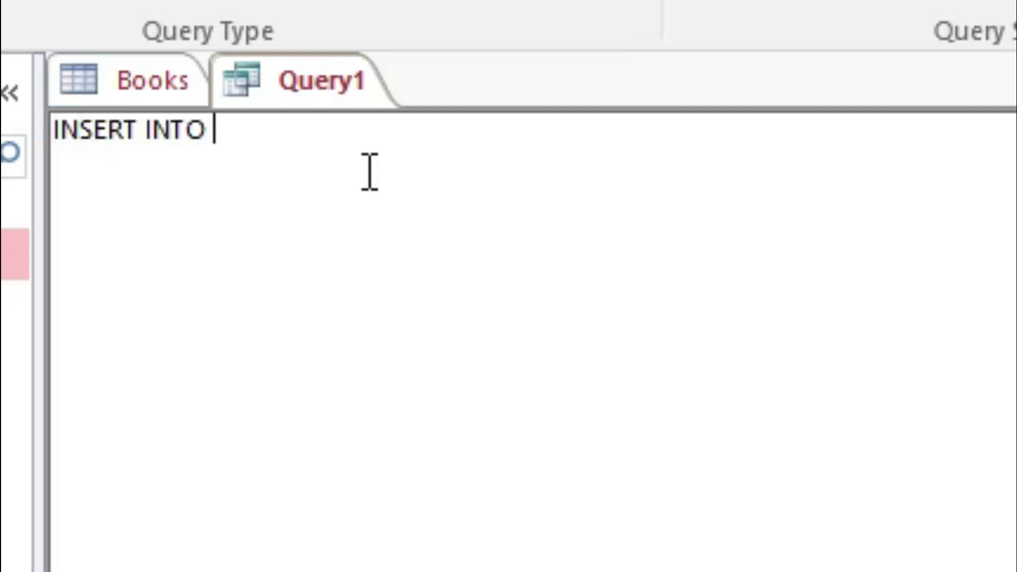
type("BOOKS")
key("Return")
type("VALUES(")
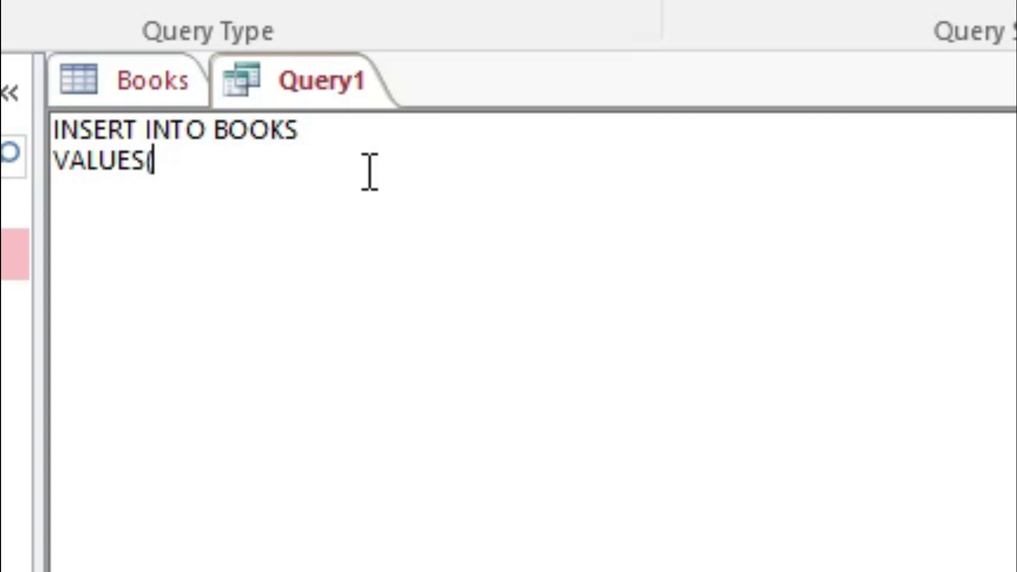
Fill the VALUES list with 1000, "SQL Dummies 2020", "Sample Author", 2020, 10, "Computer", close the parenthesis, and try running the query
type("1000")
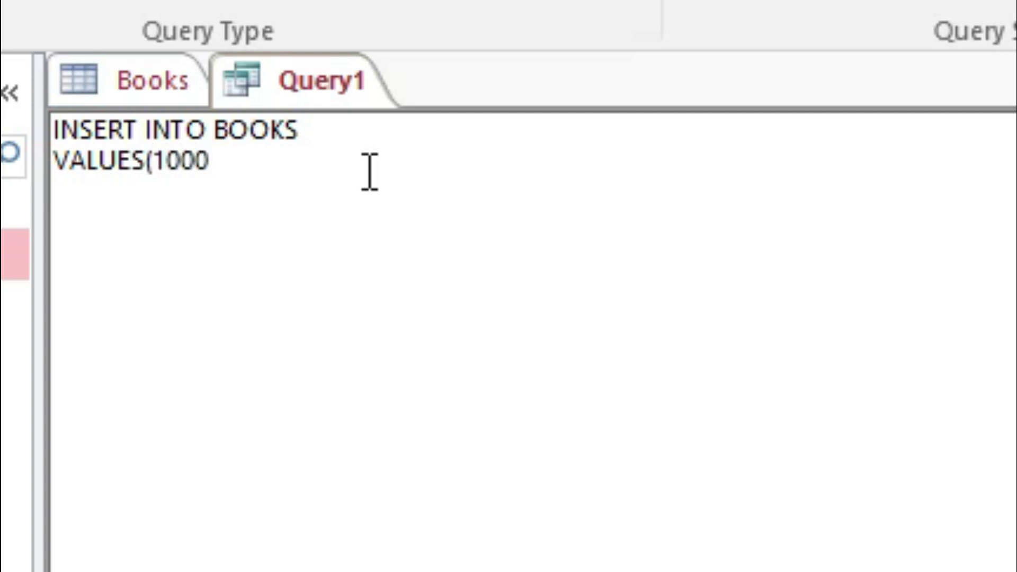
type(", \"SQL Dumm")
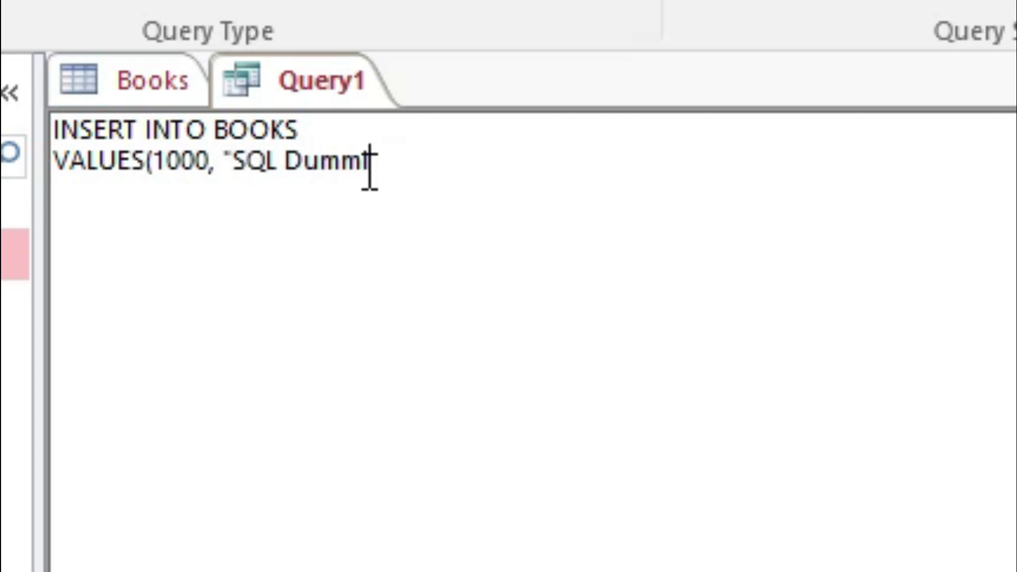
type("ies 202")
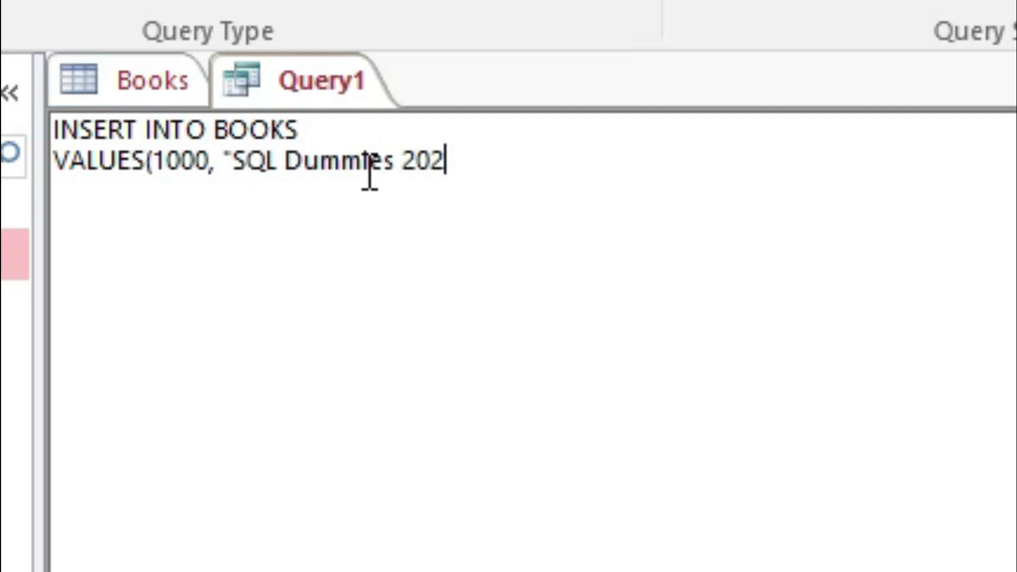
type("0\", \"Sample Author\", 2020, ")
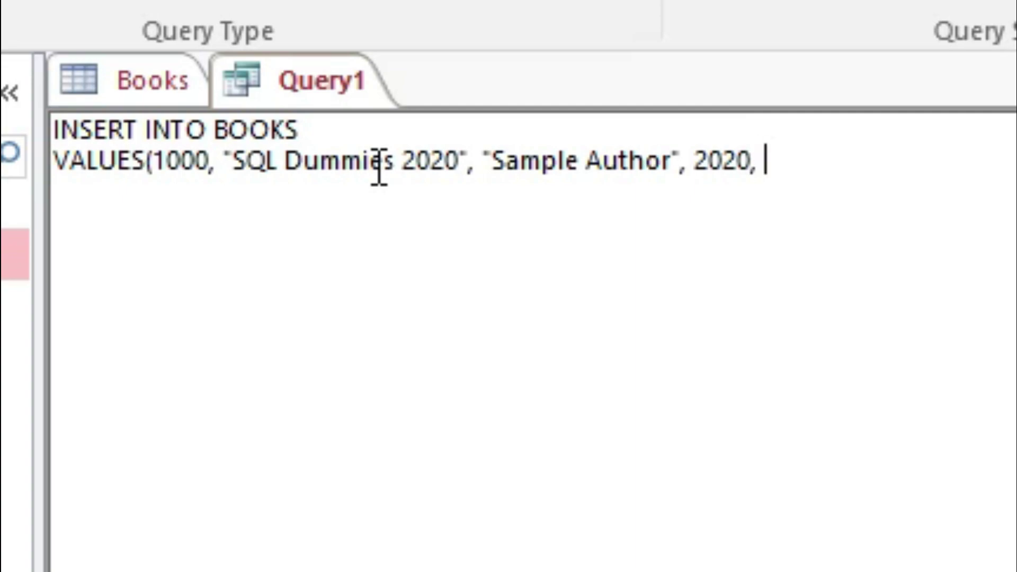
type("10, \"C")
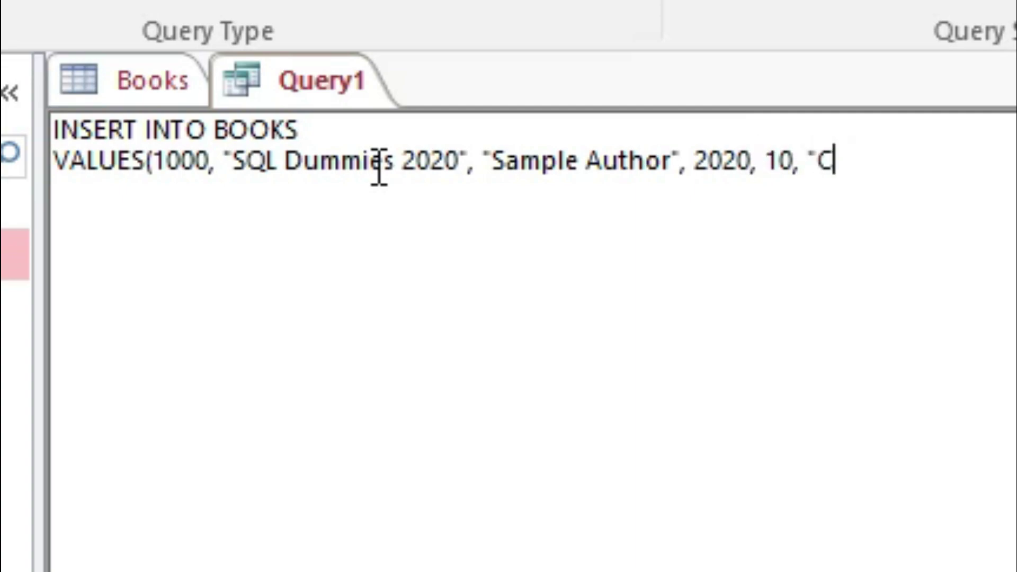
type("omputer\"")
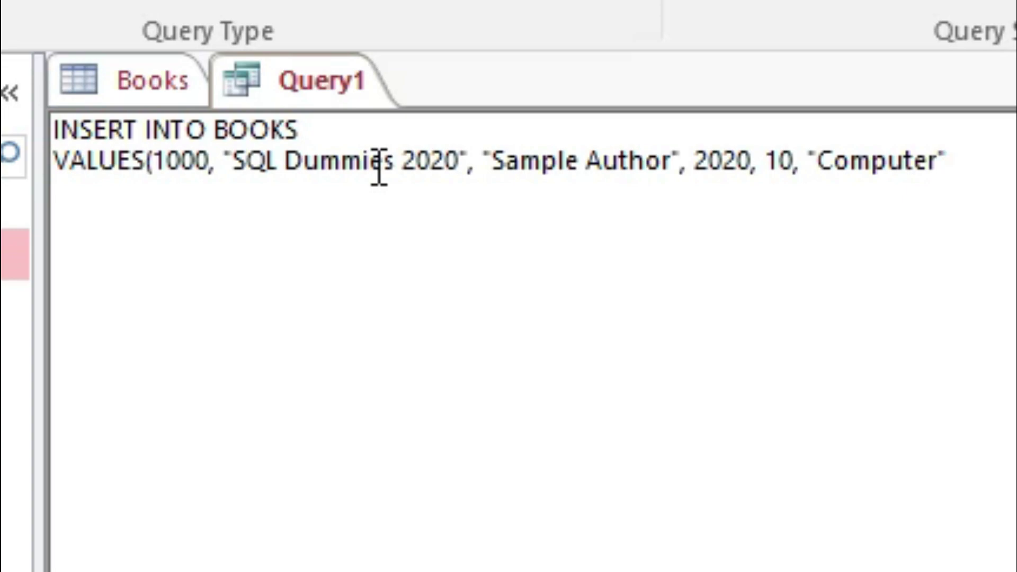
type(")")
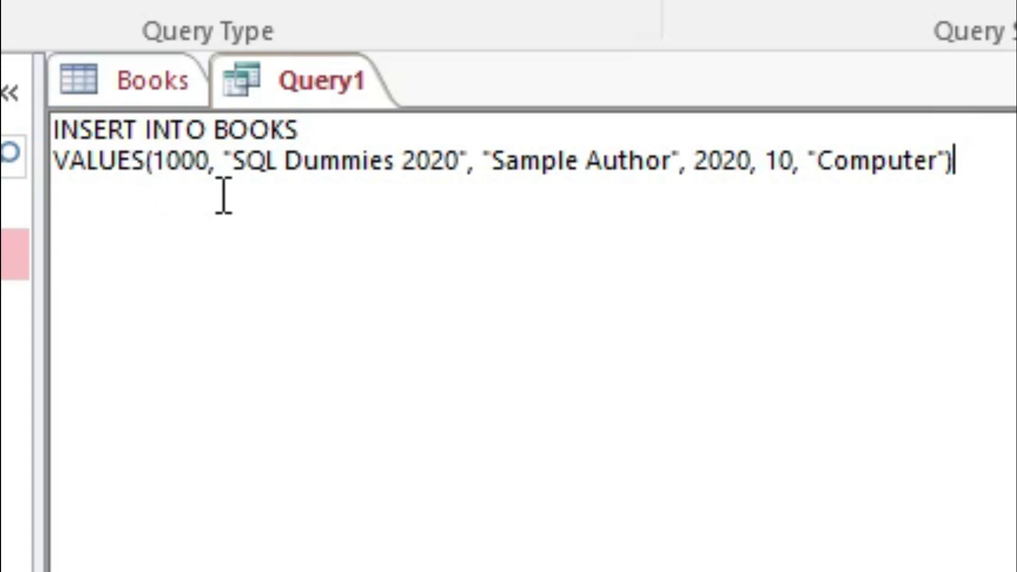
key("Return")
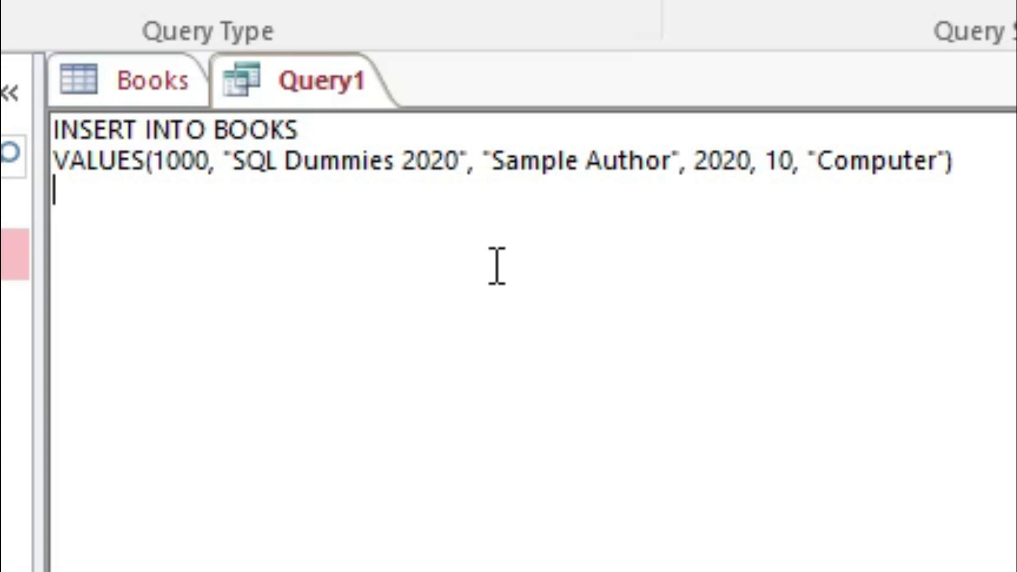
left_click(5, 16)
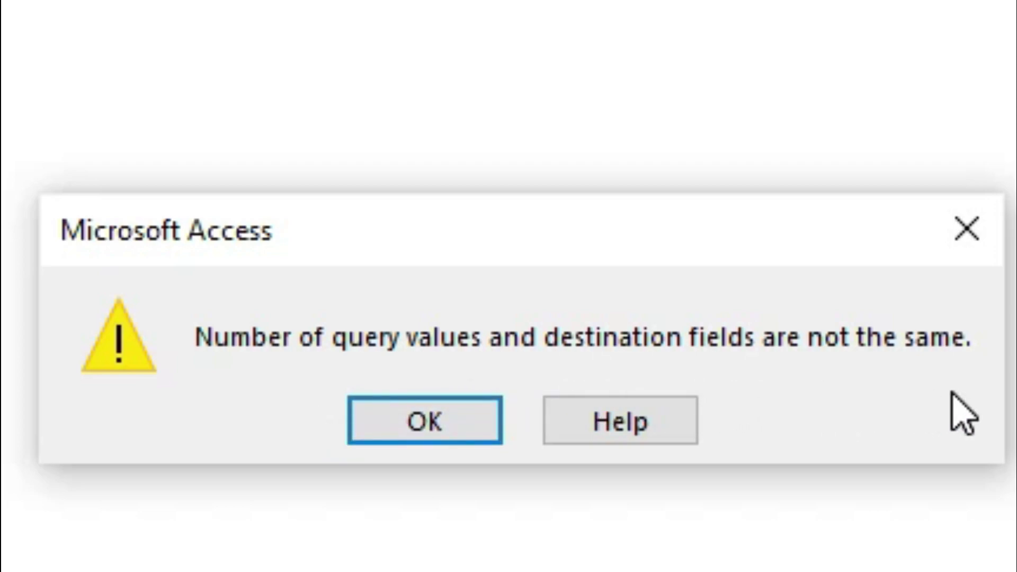
left_click(360, 425)
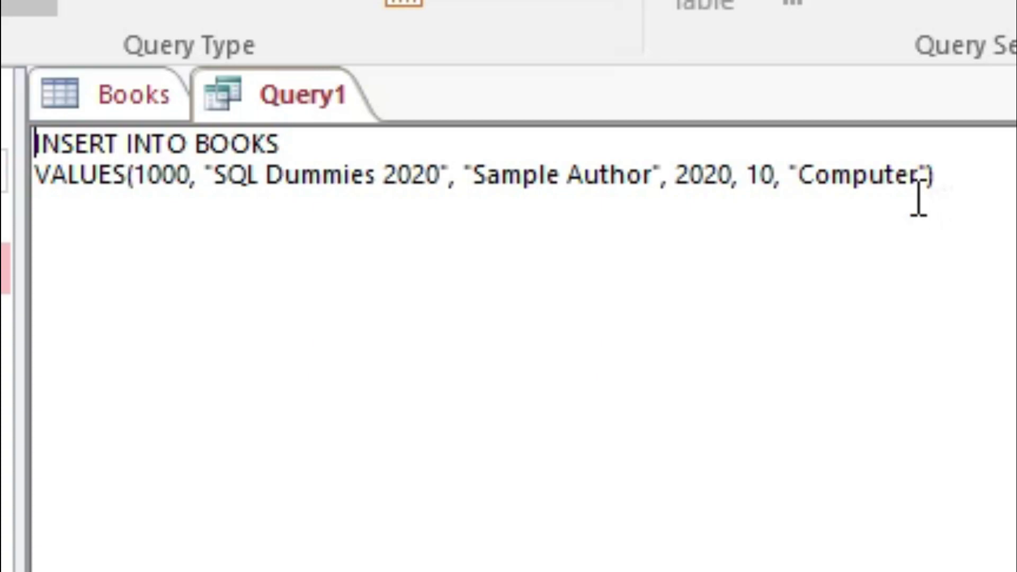
Add "New" in quotes as the last item of the VALUES list and run the query, confirming the row append
left_click(922, 175)
type("\", New")
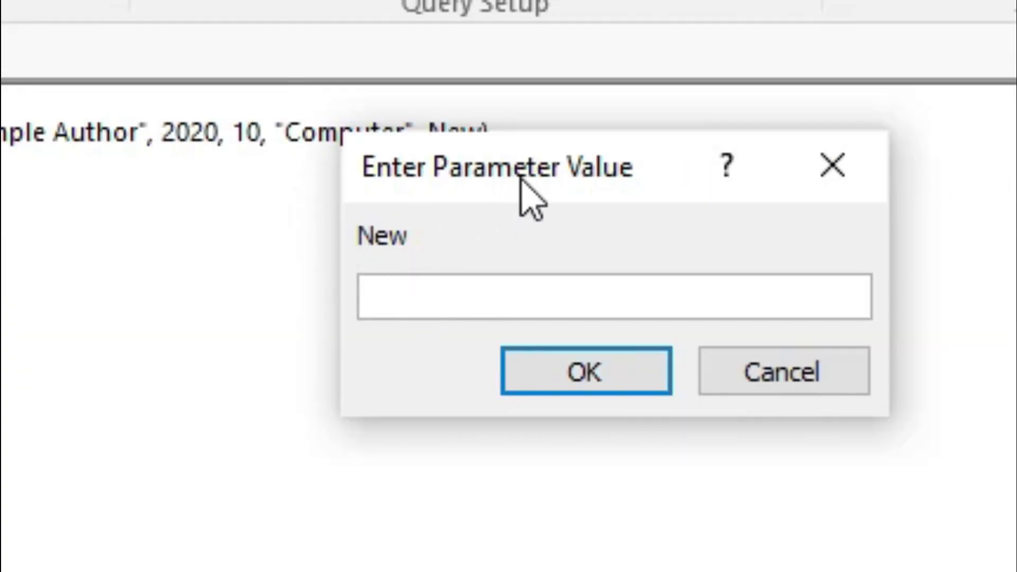
left_click(1016, 212)
left_click_drag(551, 183, 869, 138)
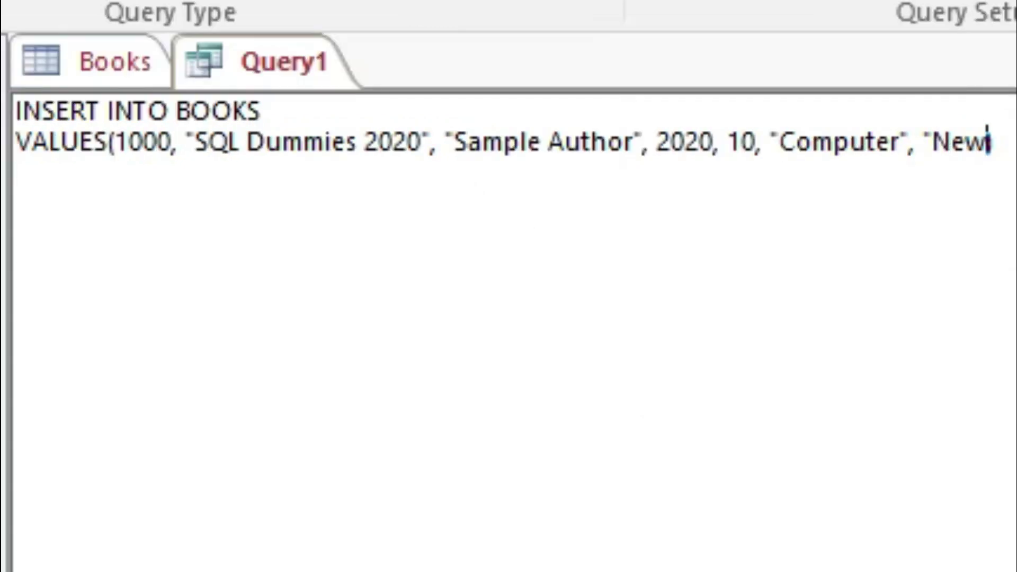
type("\")")
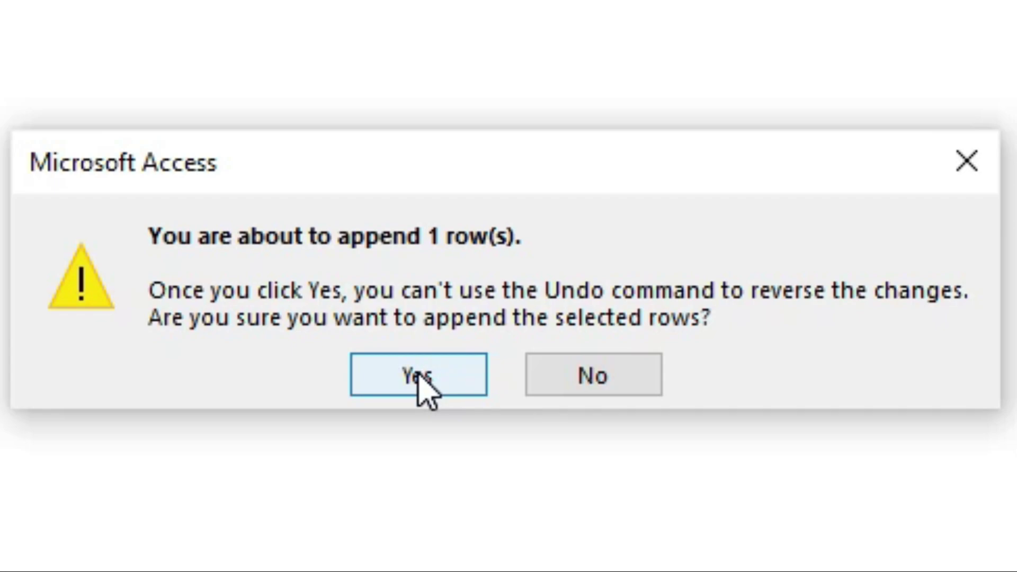
left_click(421, 373)
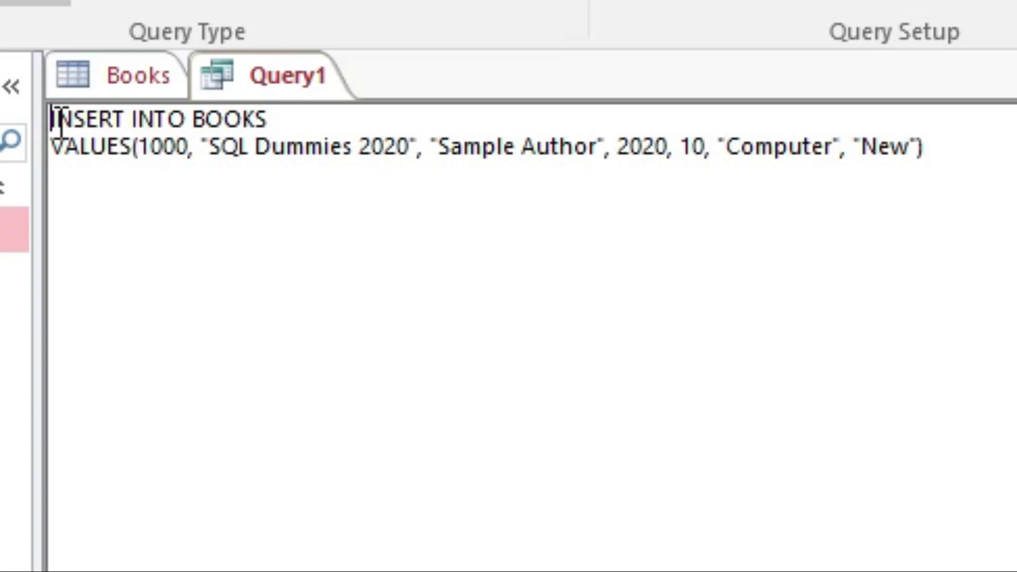
Replace the INSERT statement with SELECT * FROM BOOKS and run the query
key("ctrl+a")
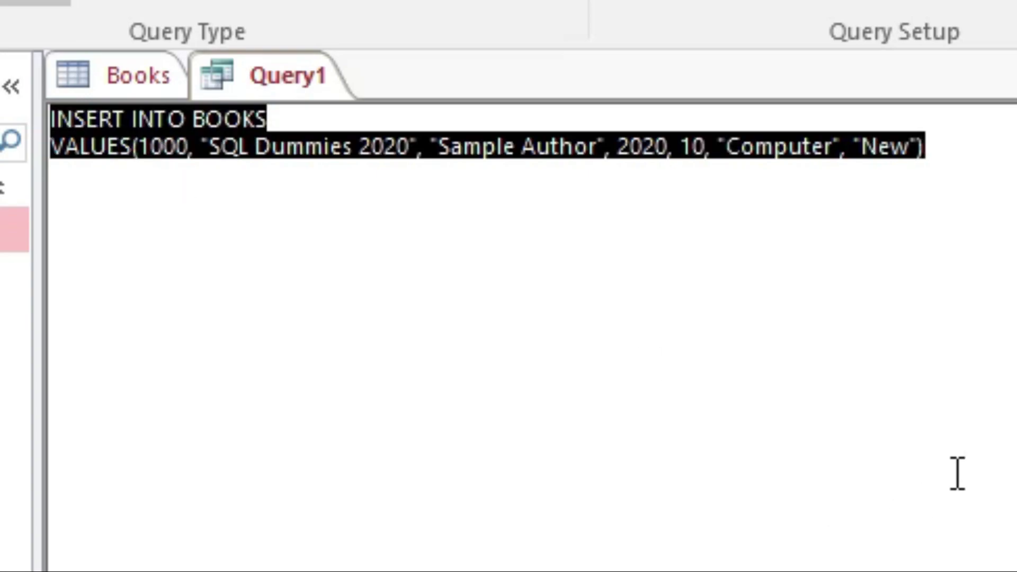
key("Delete")
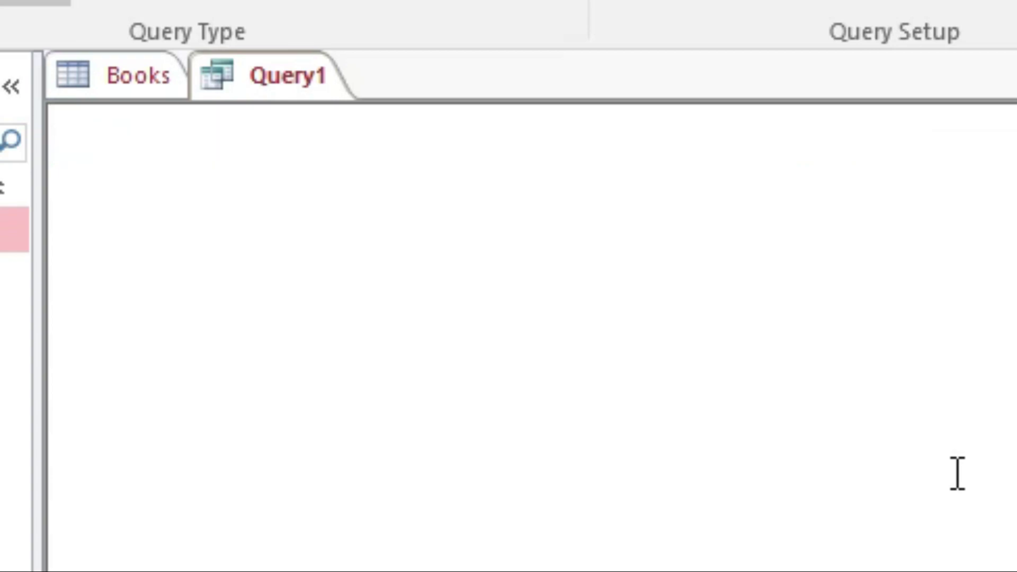
type("SELECT ")
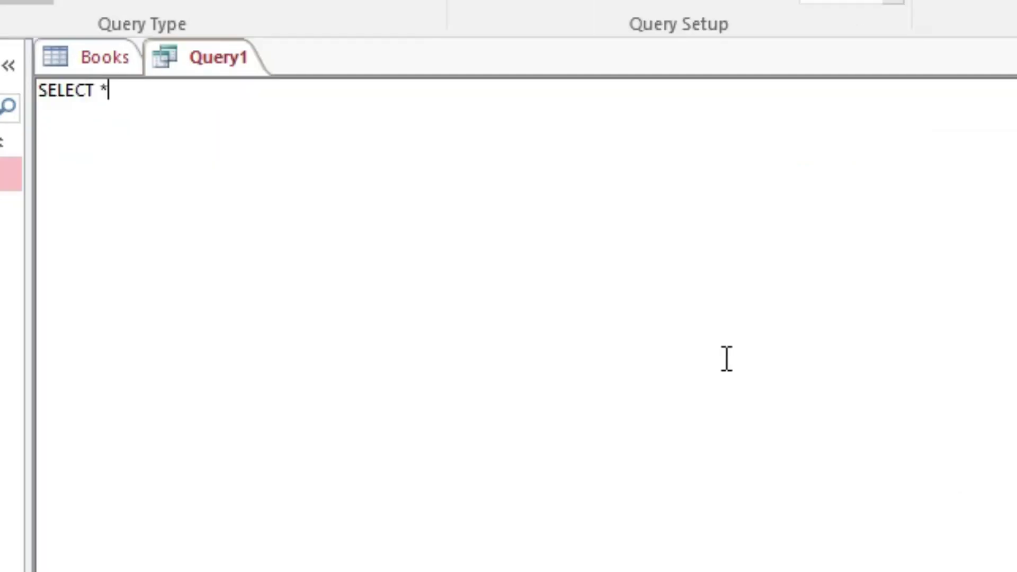
type("* FROM B")
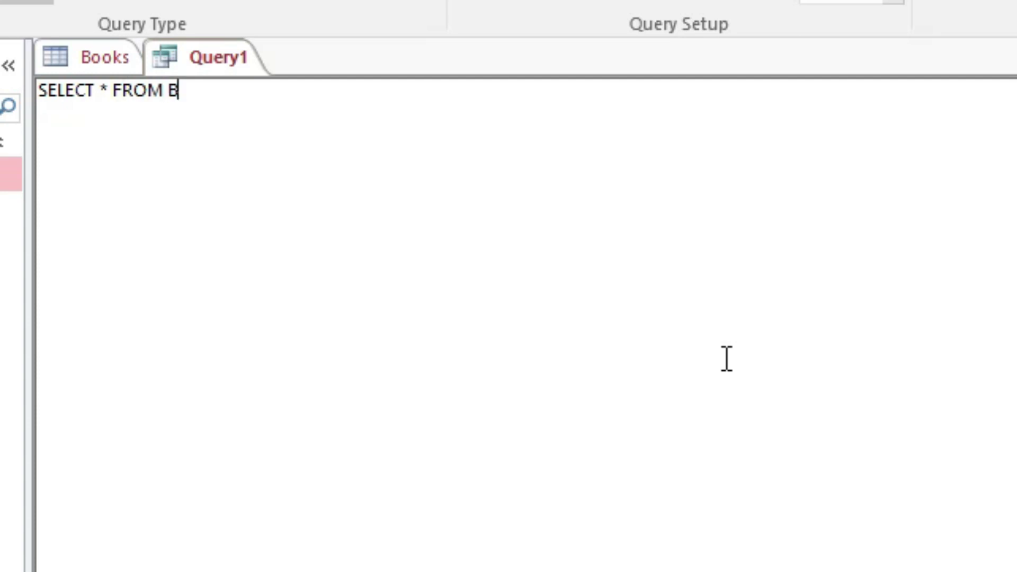
type("OOO")
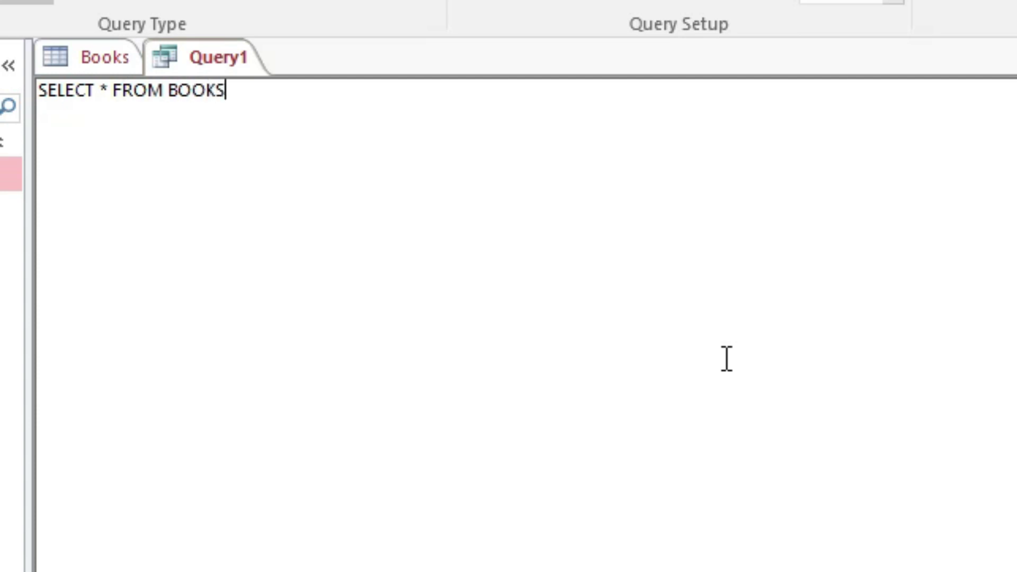
key("F5")
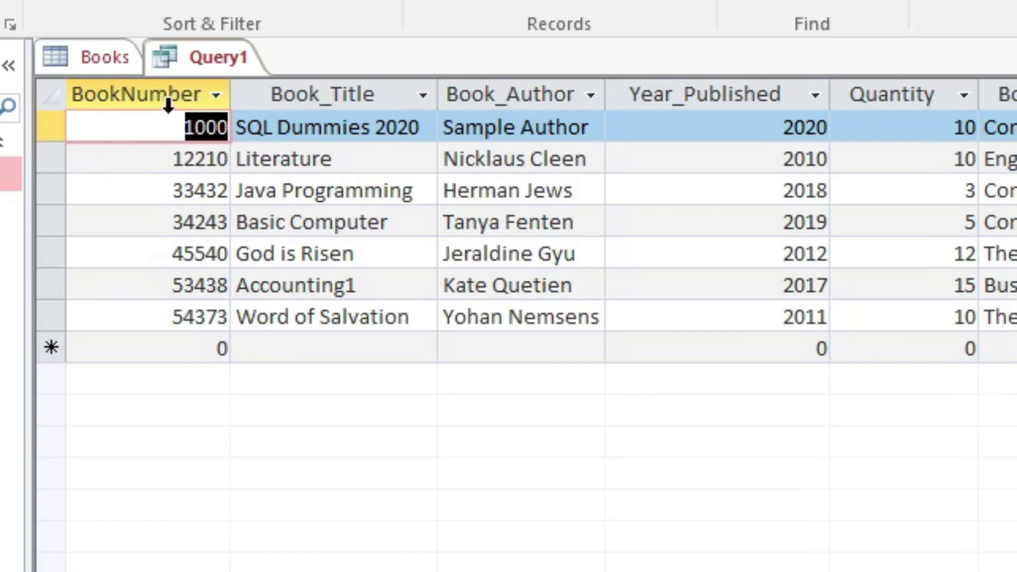
Save the query as Added_Book1
right_click(211, 57)
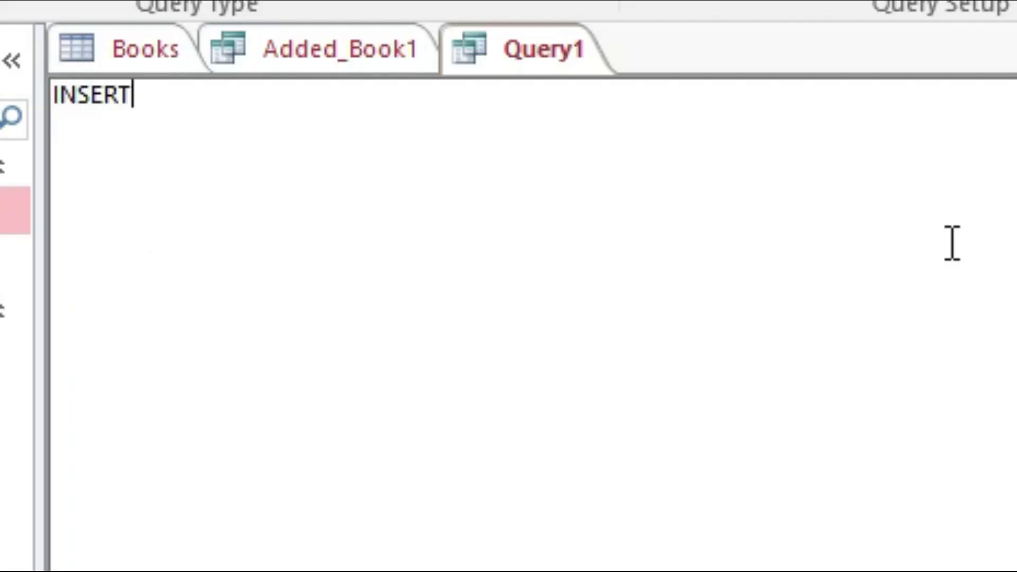
Complete the INSERT INTO BOOKS query with VALUES(9809, "Sample Book2", "Sample Author2", 2010, 3, "Subject Sample","Old") and run it, confirming the append
type("INTO BOOKS")
key("Return")
type("VALUES(")
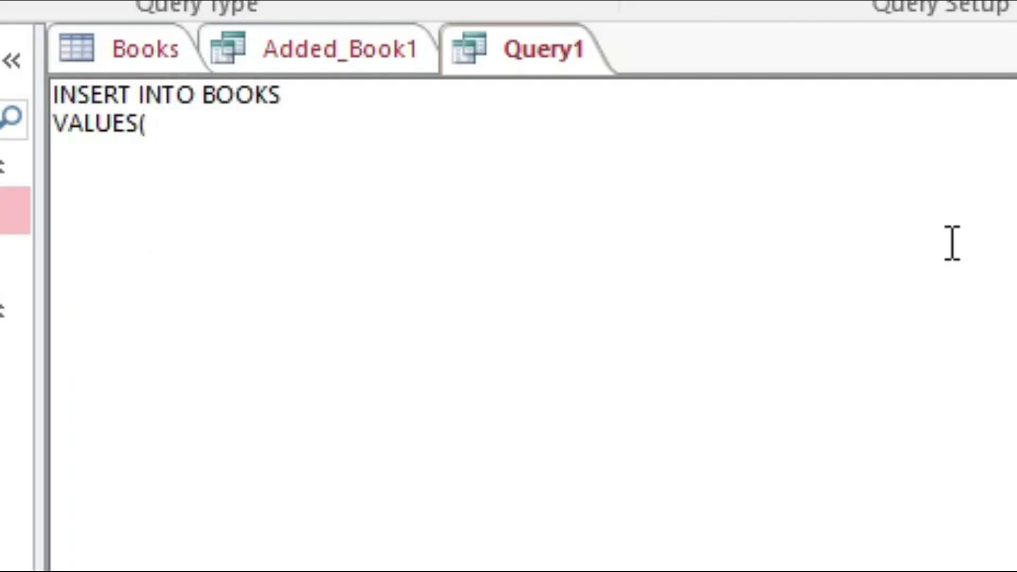
type("9809, \"Sample Book2\", \"Sample Author2\", 2010, 3, \"")
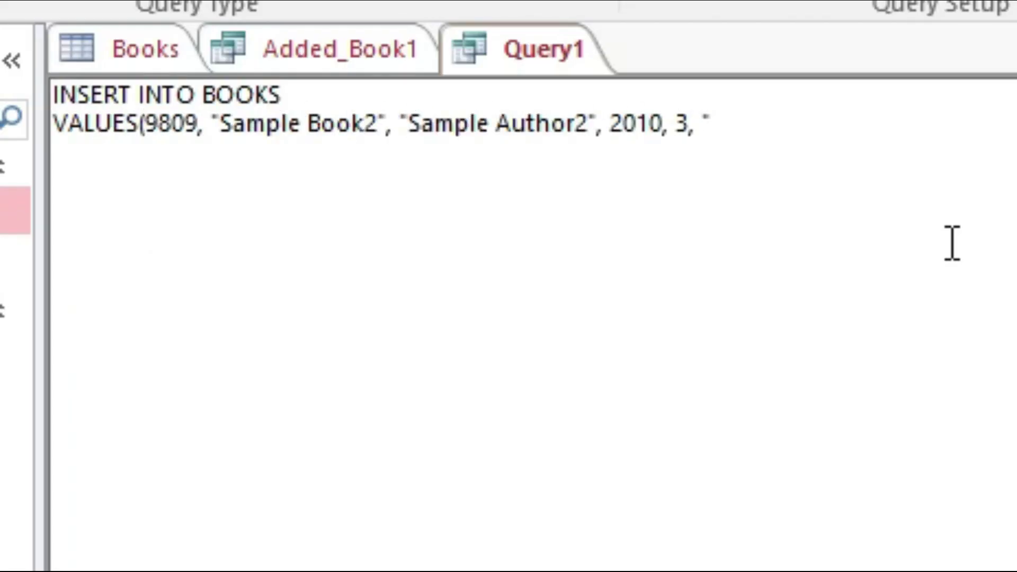
type("Subject Sample\",\"Old\")")
left_click(10, 3)
key("Return")
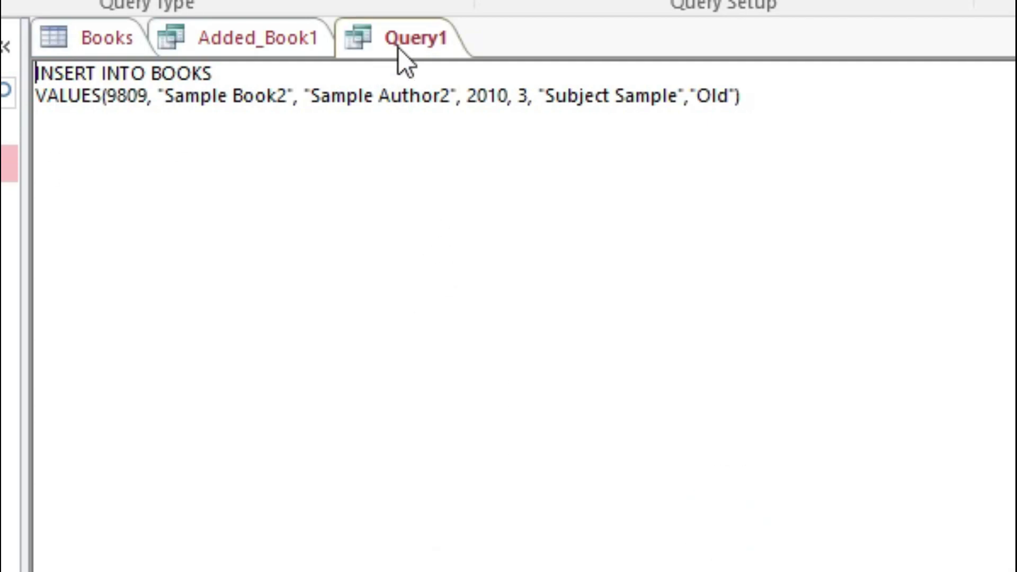
Replace the INSERT statement in Query1 with SELECT * FROM BOOKS
key("ctrl+a")
type("SELECT *")
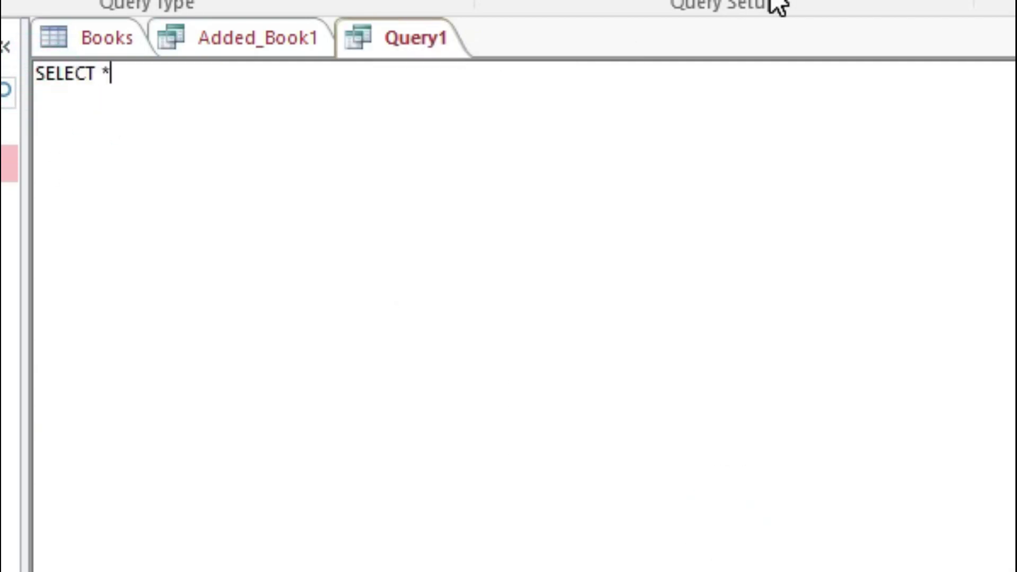
type(" FROM BOOKS")
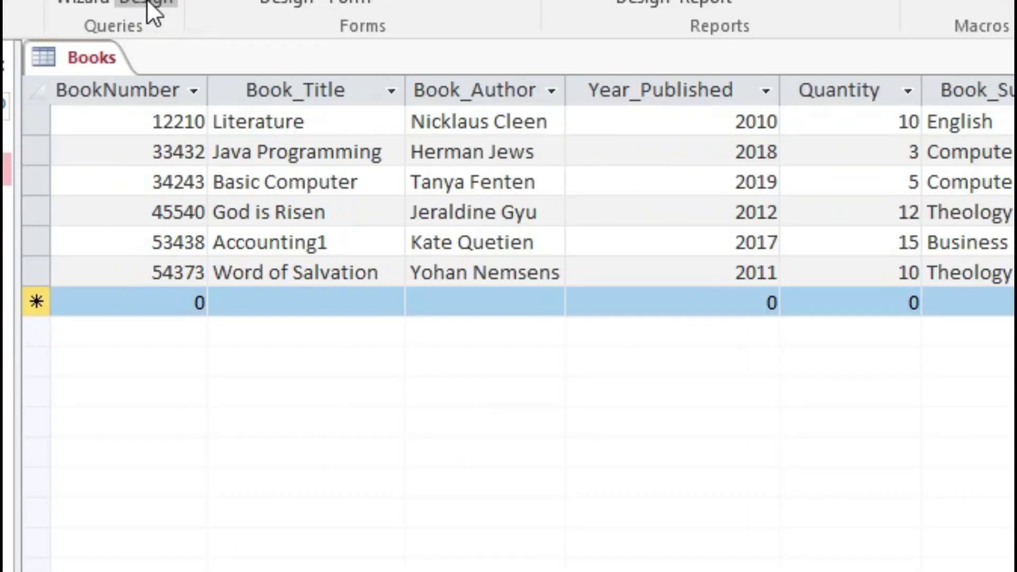
Create a new design query based on the Books table and bring up the Books datasheet to check its records
left_click(148, 7)
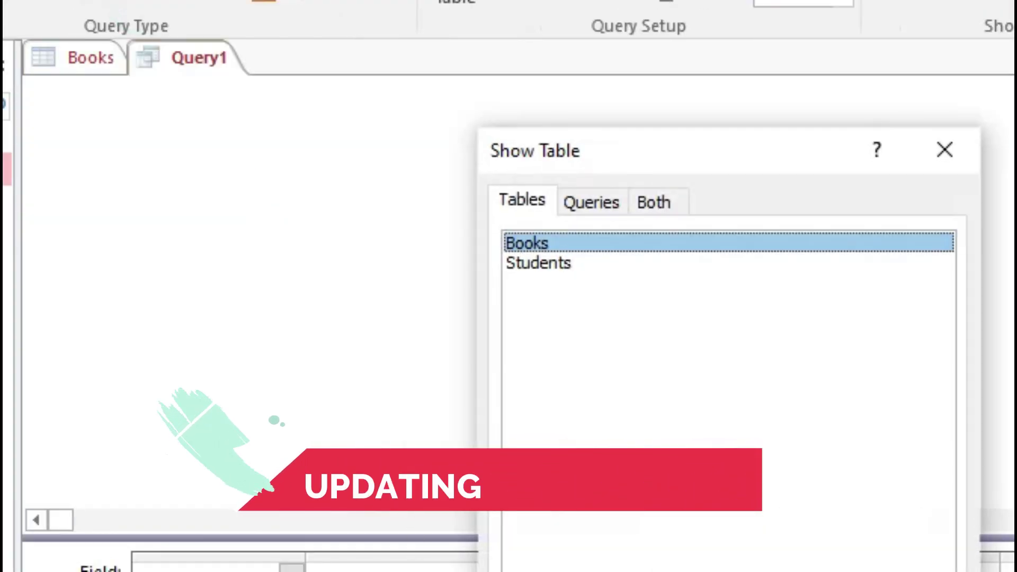
key("Return")
key("Escape")
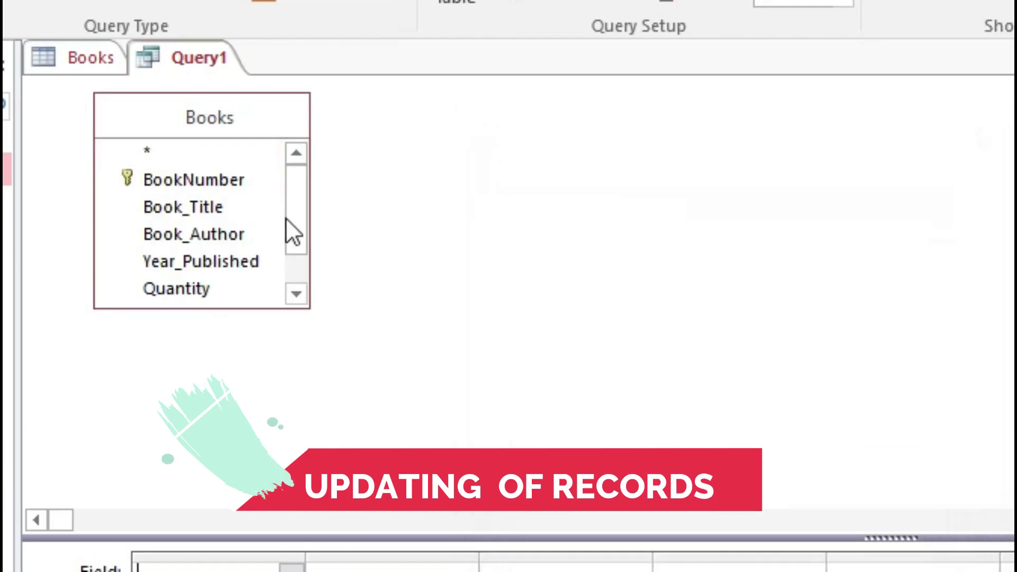
left_click(99, 63)
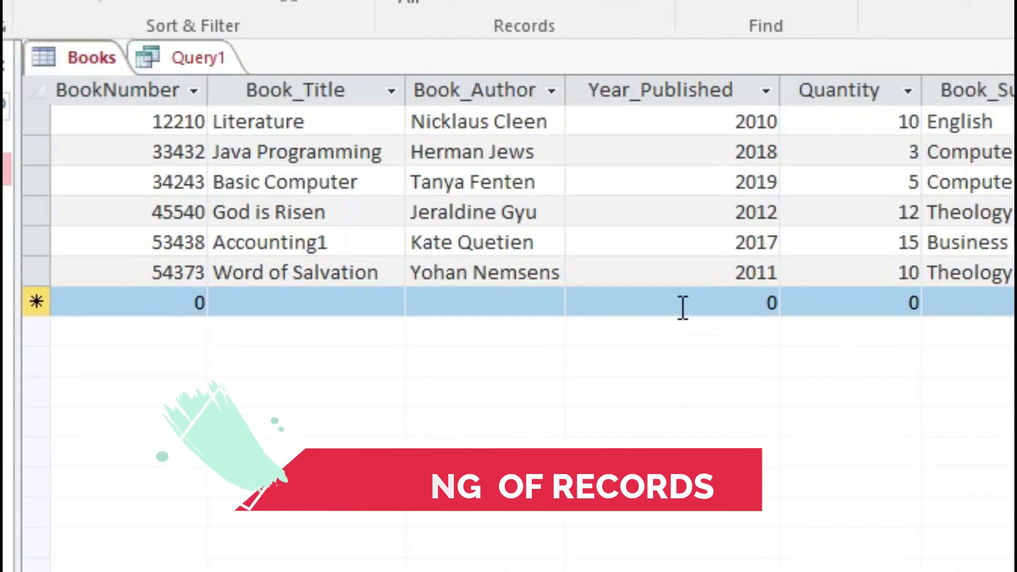
Write an UPDATE BOOKS query in Query1's SQL that sets BOOK_TITLE="Logic Circuits" for book number 34243
type("UPD")
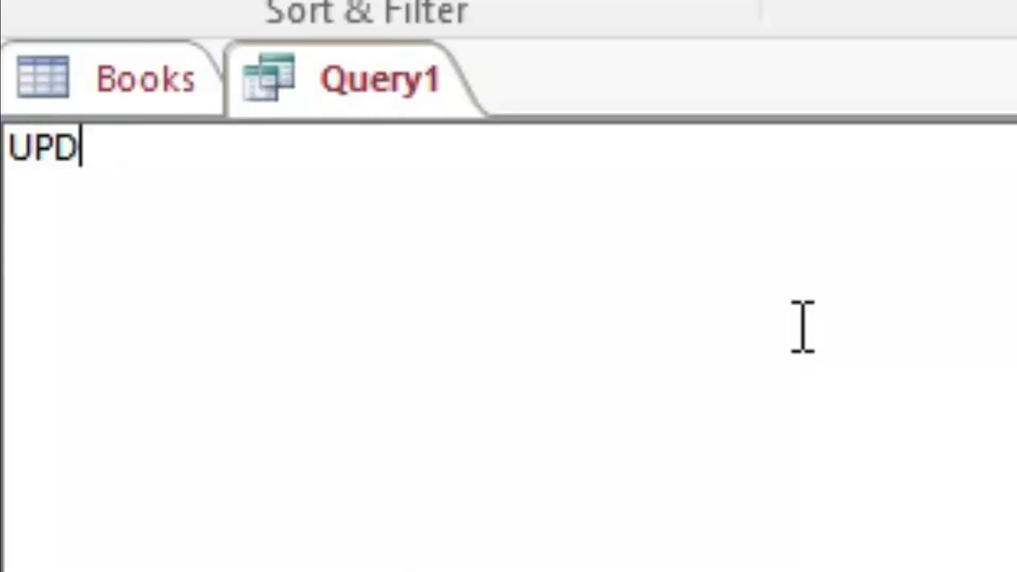
type("ATE BOOKS")
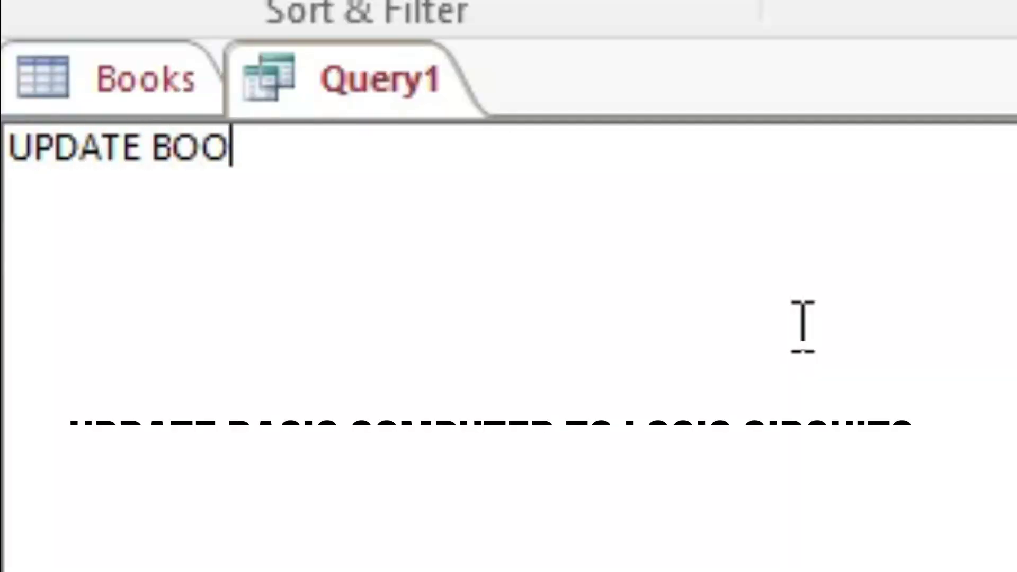
key("Return")
type("SET ")
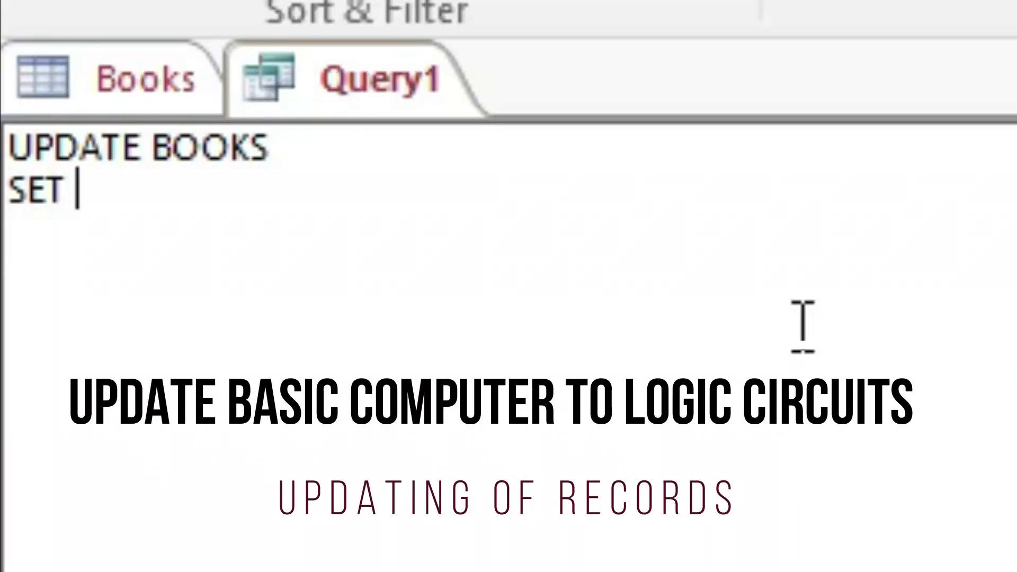
type("BOOK_TITLE=\"Logic Circuits")
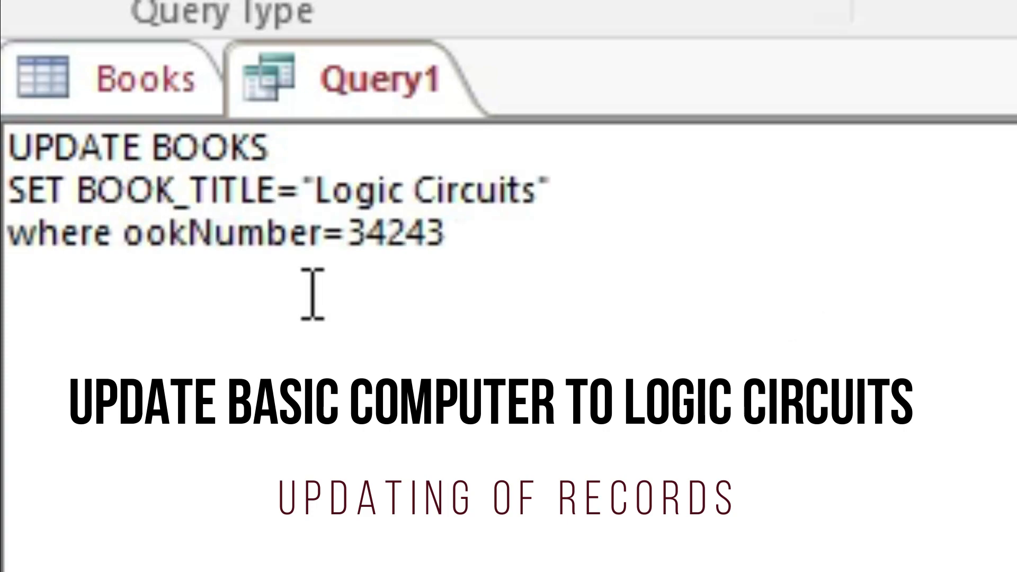
Correct the field name in the where clause to BookNumber and run the update query, confirming the change
type("B")
left_click(738, 394)
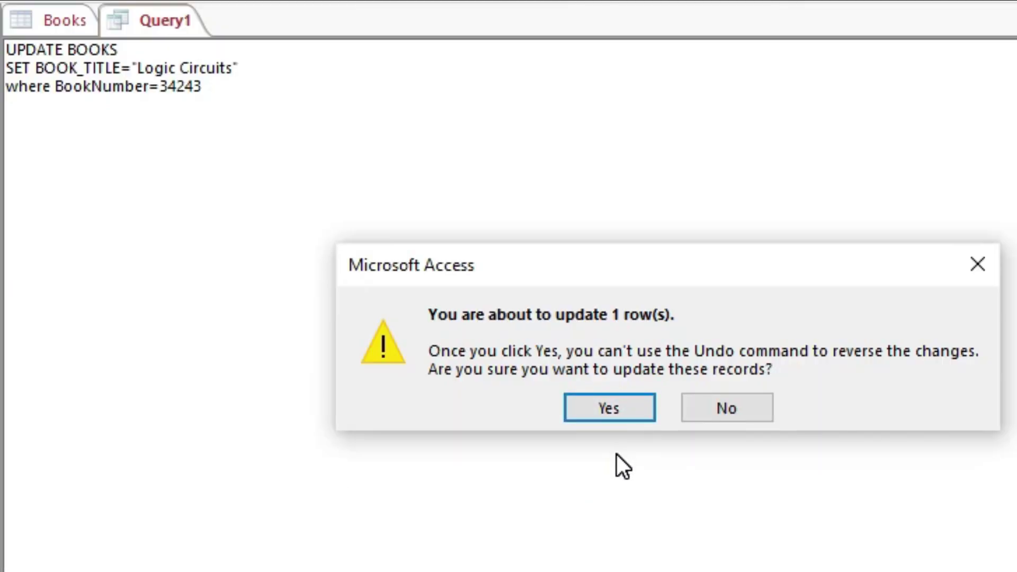
left_click(609, 410)
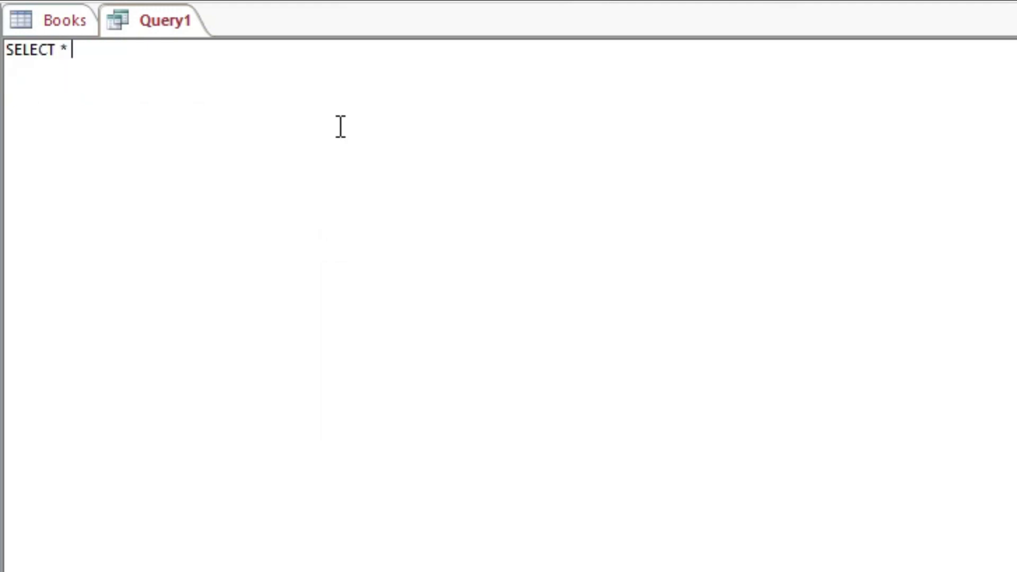
List all books with a SELECT * query on BOOKS and check the record with BookNumber 34243
type("FRO")
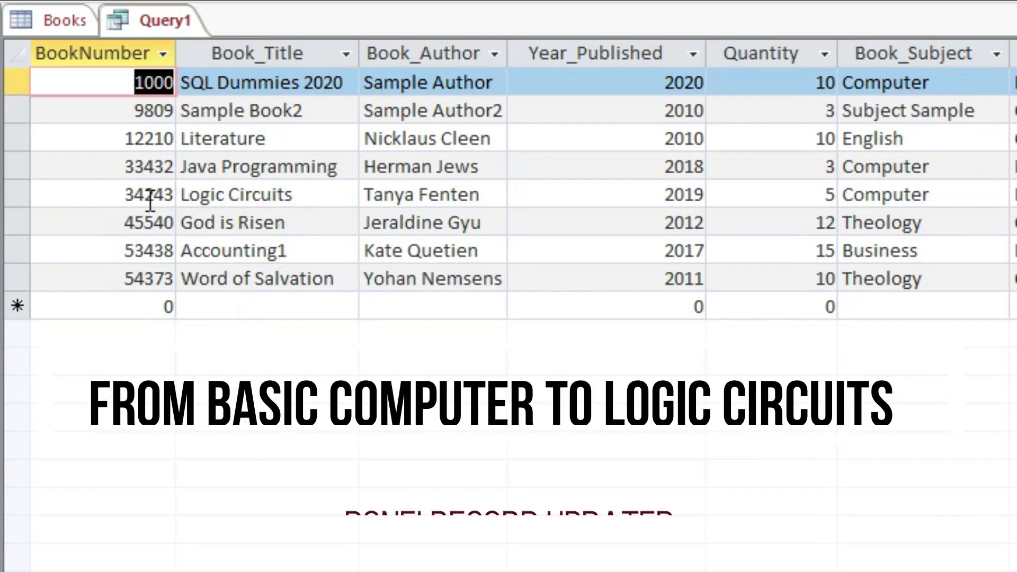
left_click(20, 192)
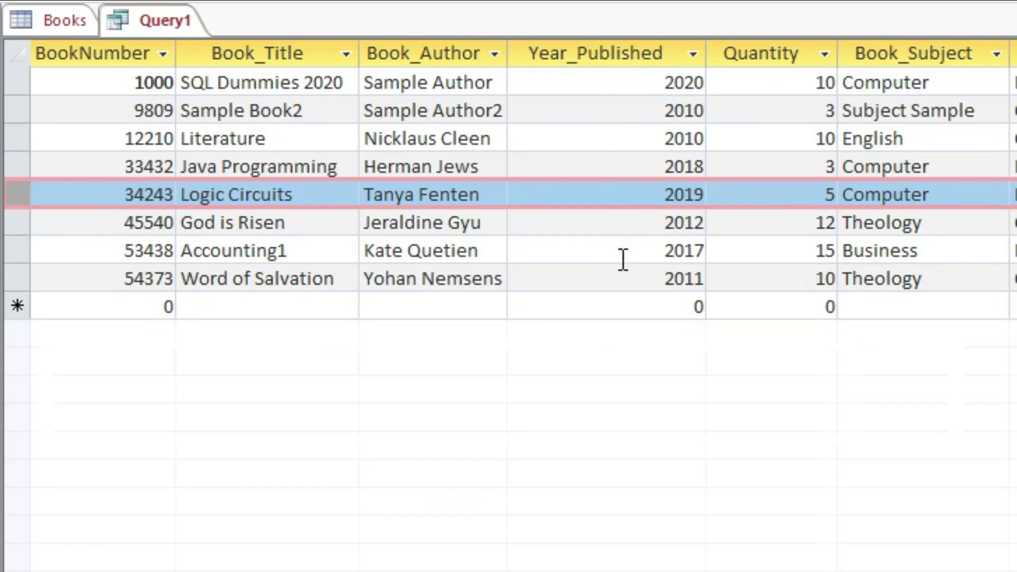
left_click(609, 273)
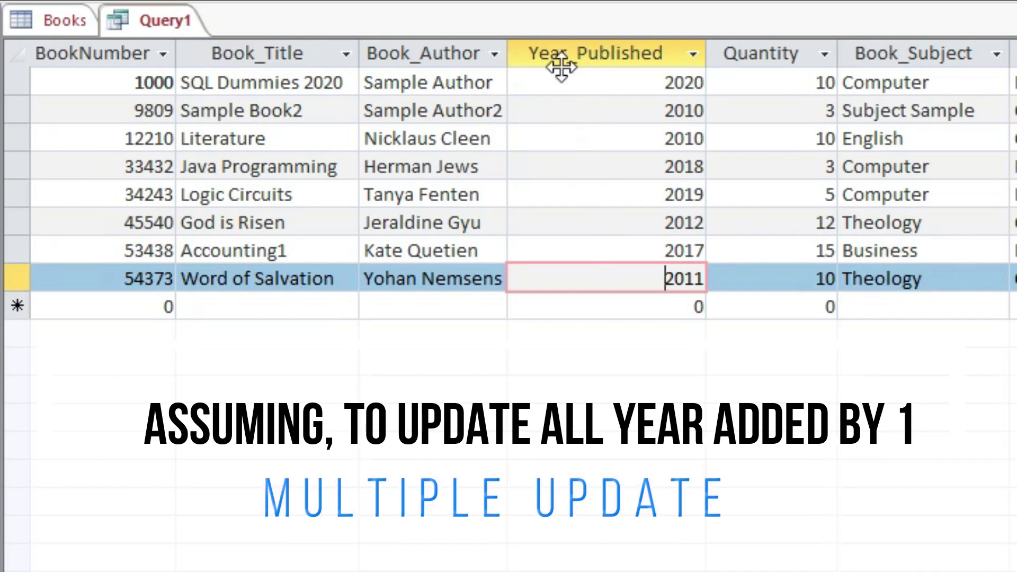
Write UPDATE BOOKS SET YEAR_PUBLISHED = YEAR_PUBLISHED +1 in Query2 and run it, confirming the update
type("BOOKS")
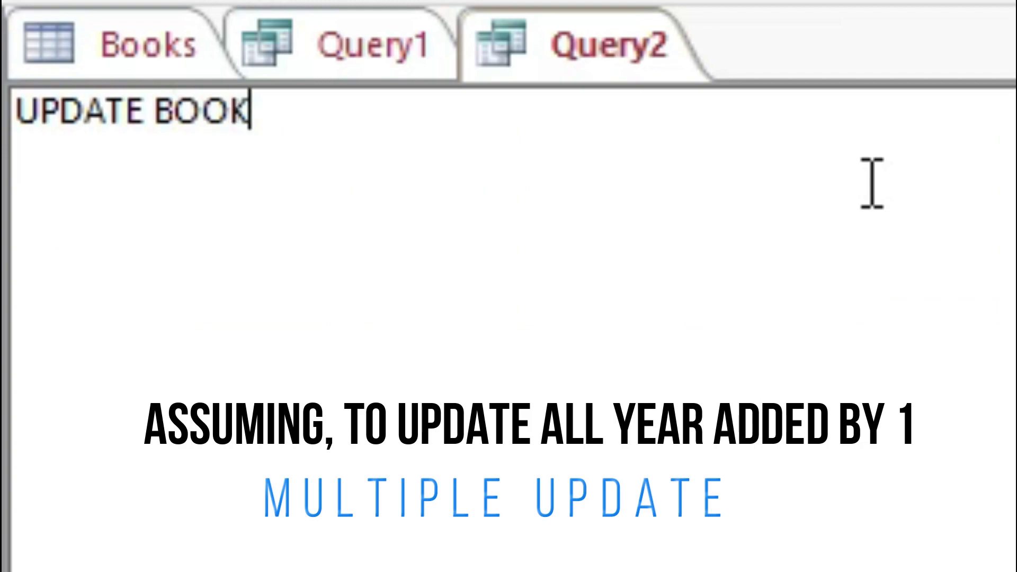
key("Return")
type("SE")
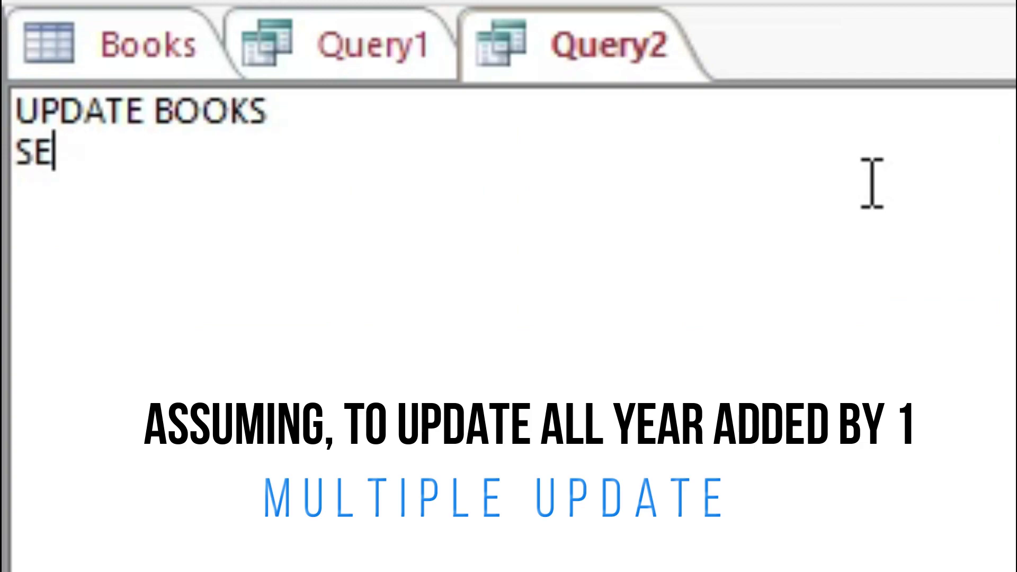
type("T YEAR_")
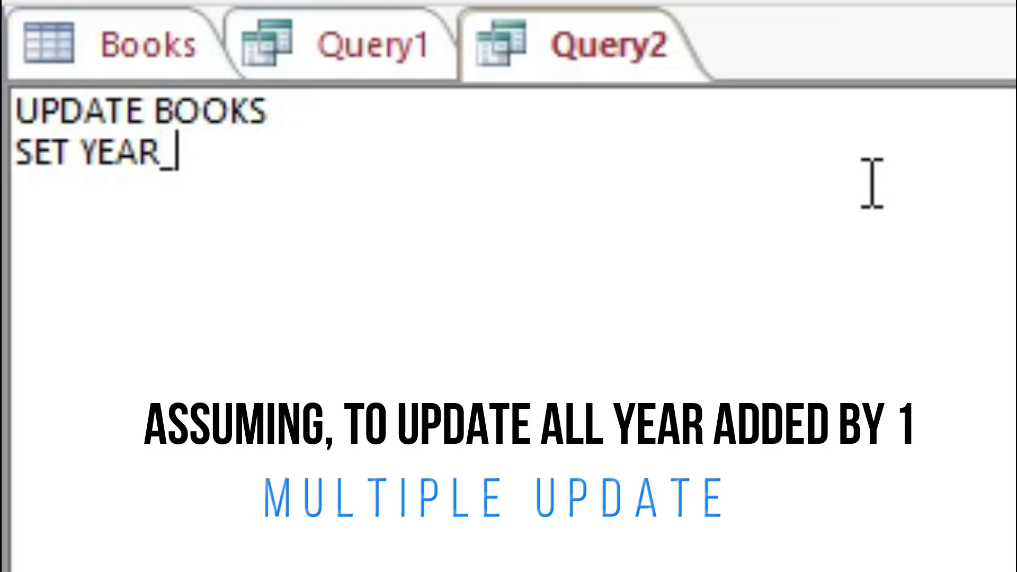
type("PUBLISHED")
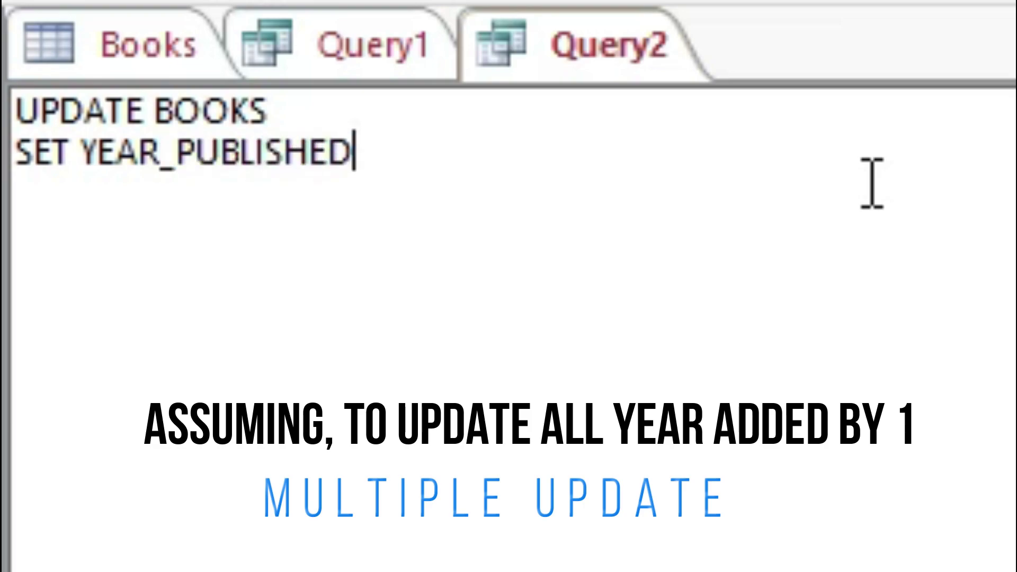
type(" = YE")
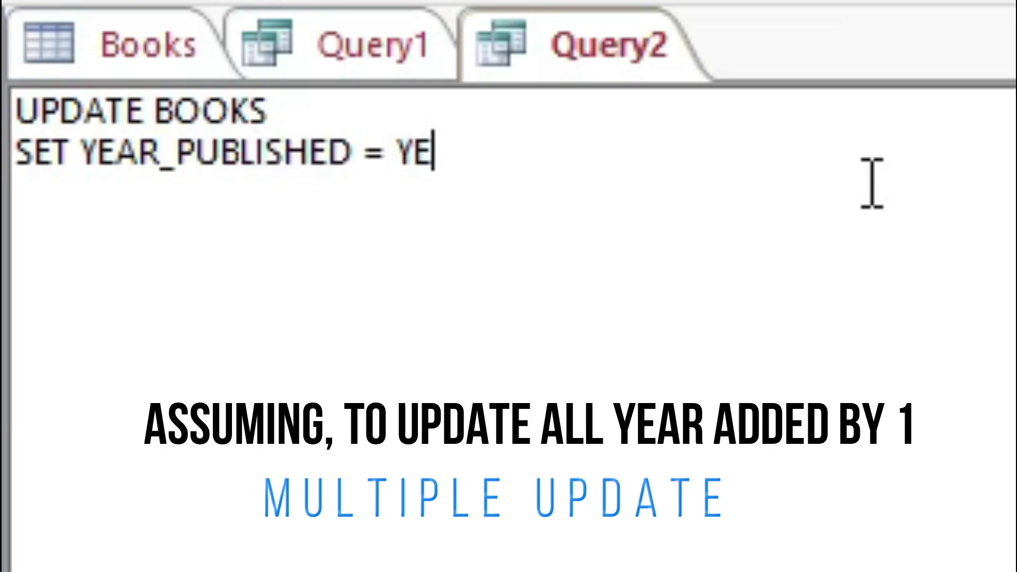
type("AR_PU")
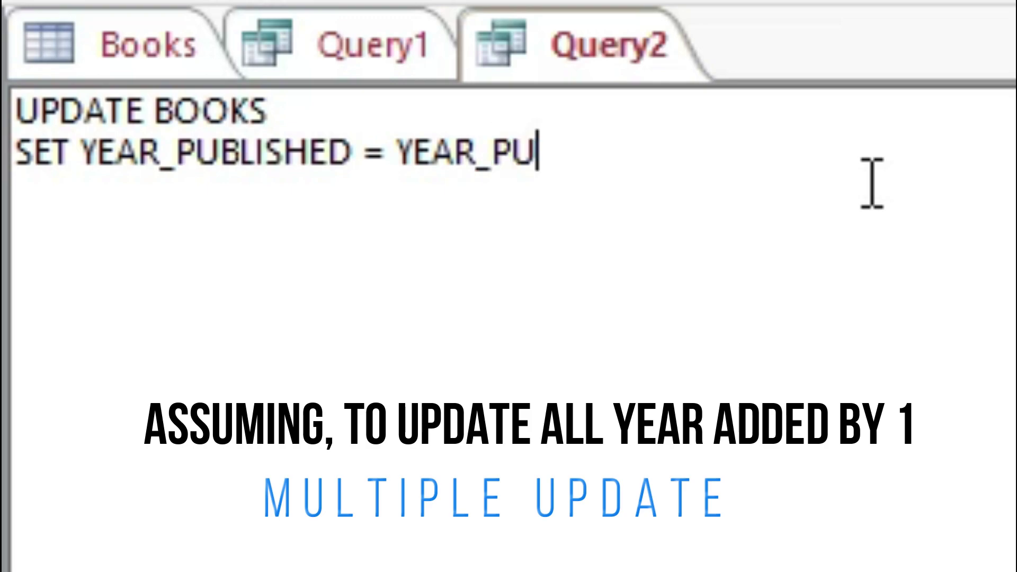
type("BLISHED")
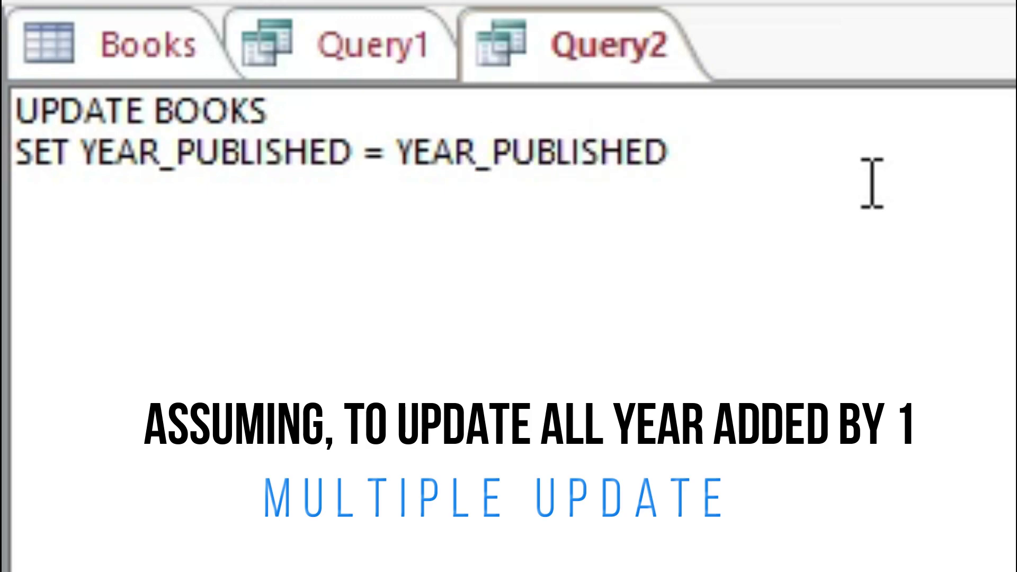
type(" +1")
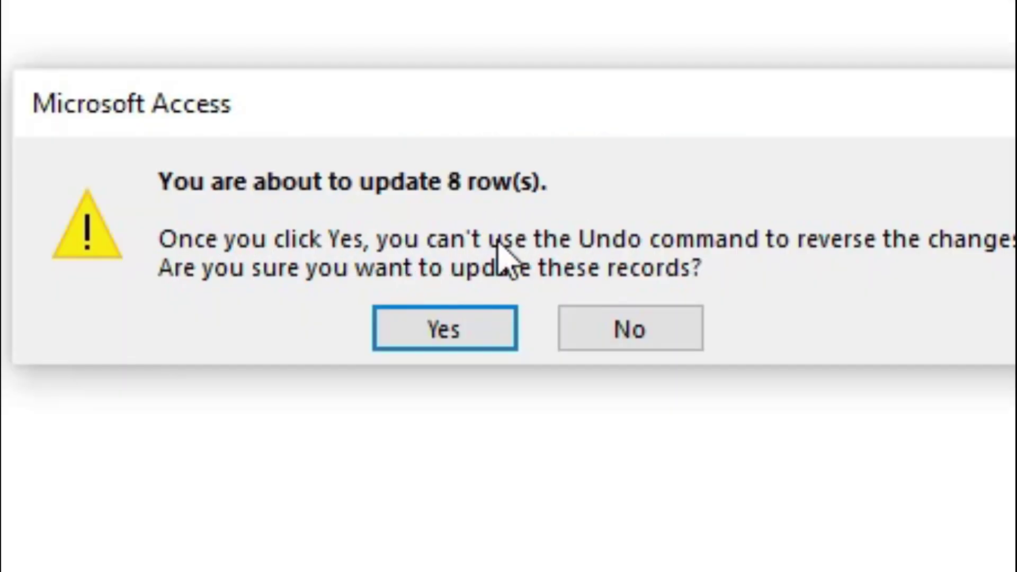
left_click(449, 331)
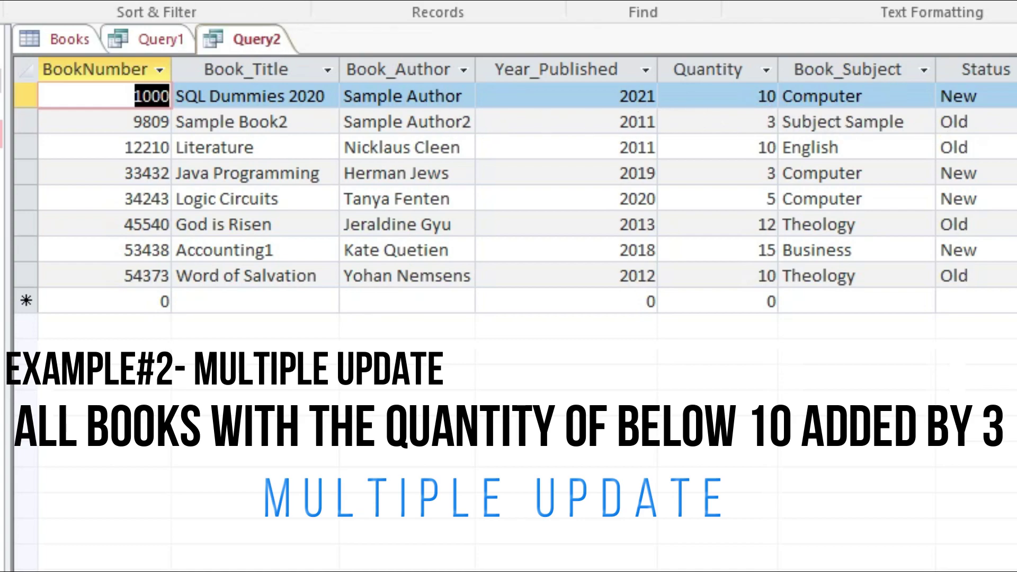
Create a third query and write UPDATE BOOKS with SET QUANTITY = QUANTITY+3 in its SQL
left_click(159, 2)
left_click(136, 5)
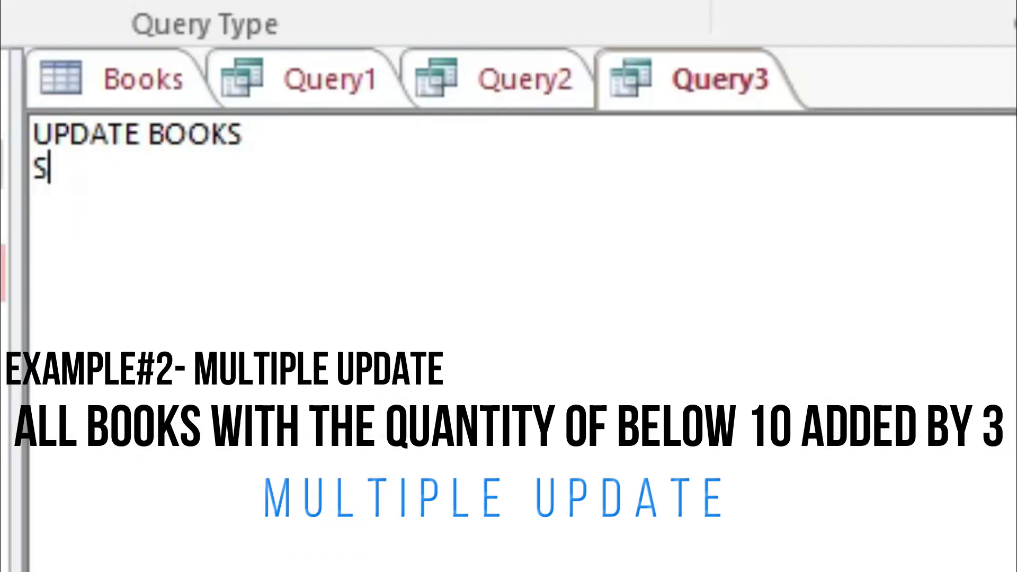
type("ET ")
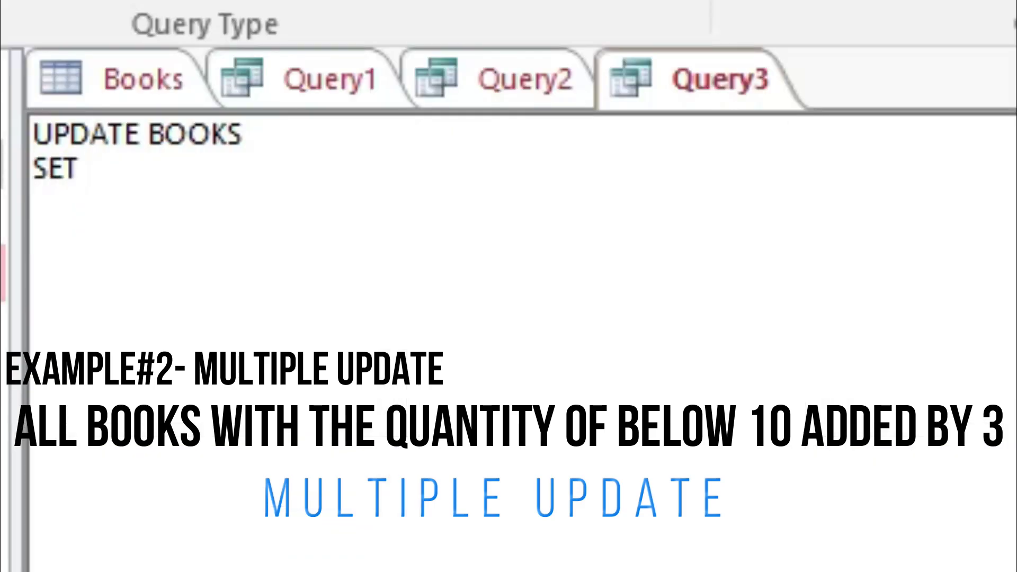
type("QUANTI")
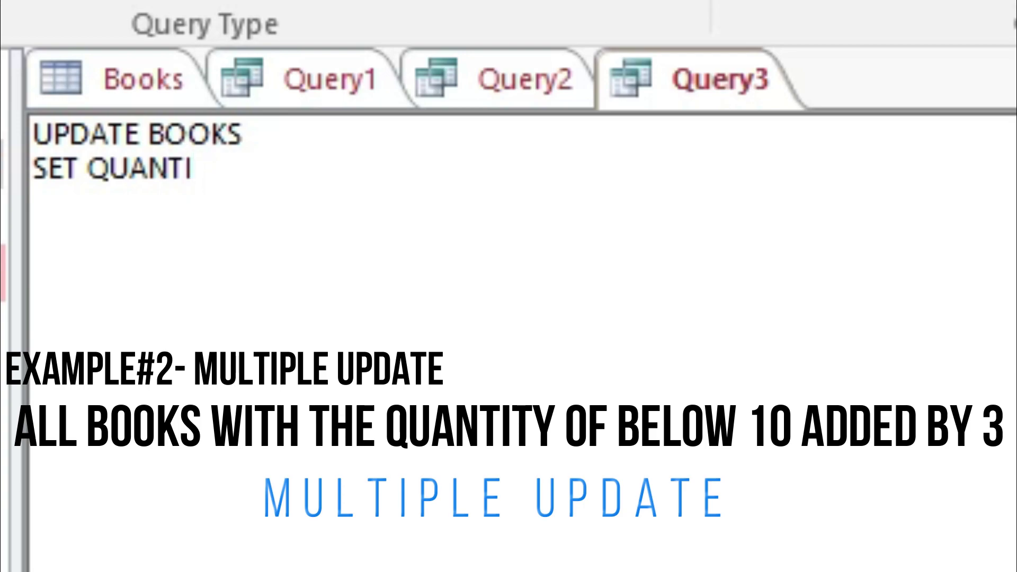
type("TY = QUANTITY")
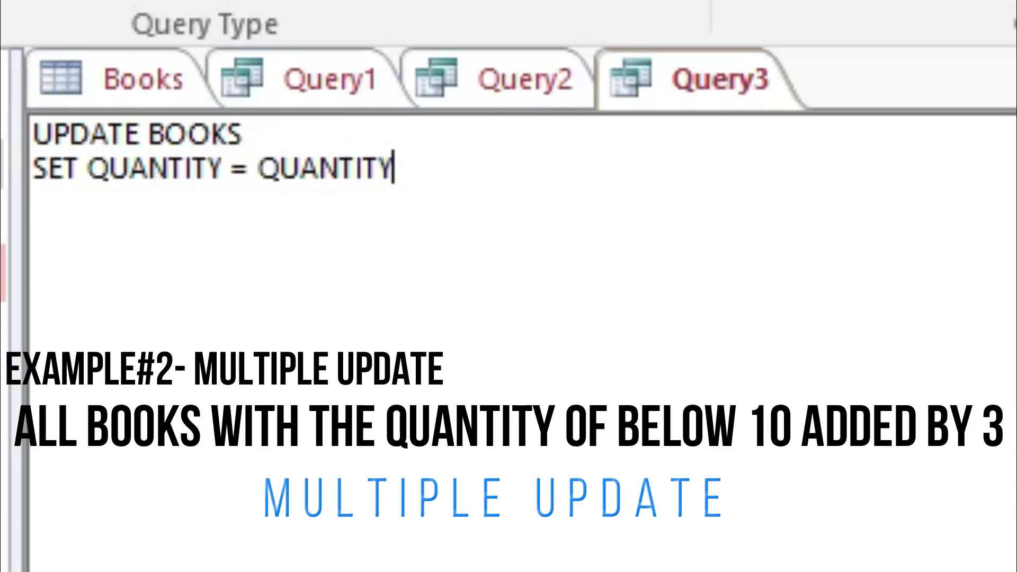
type("+3")
key("Return")
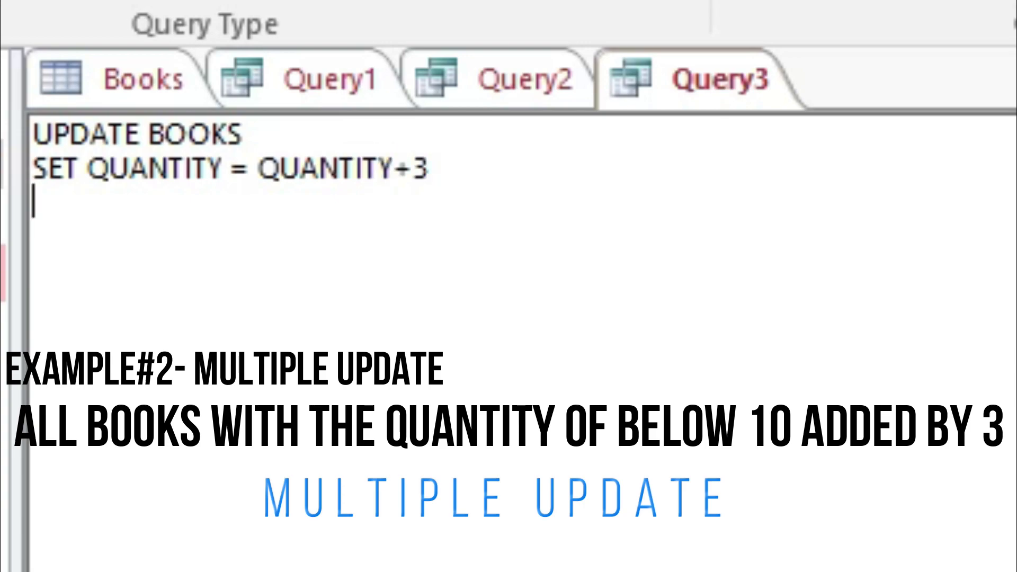
Add the condition WHERE QUANTITY<10 to the quantity update query and run it, confirming the update
type("WHER")
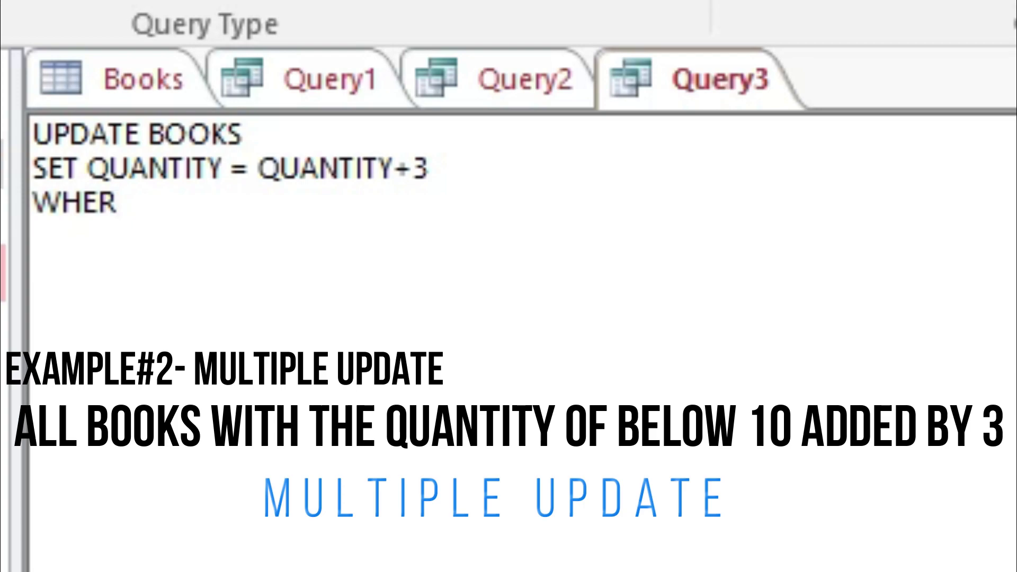
type("E QUANTITY")
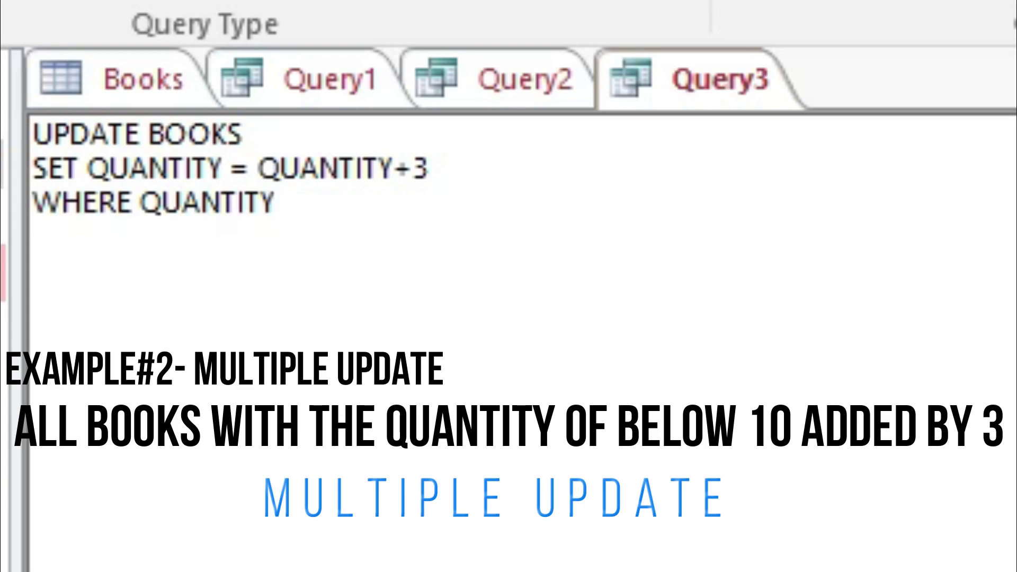
type("<10")
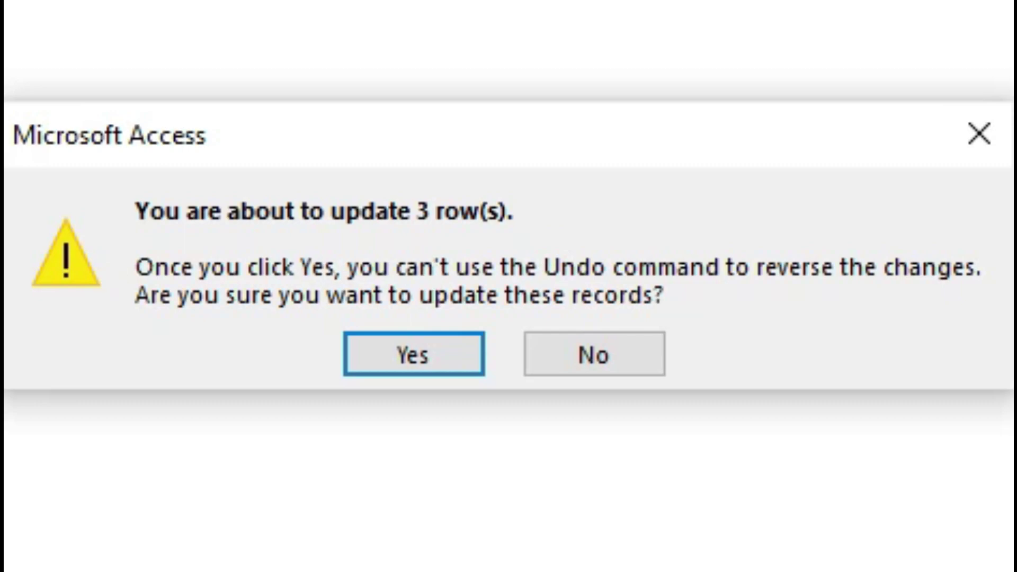
left_click(418, 354)
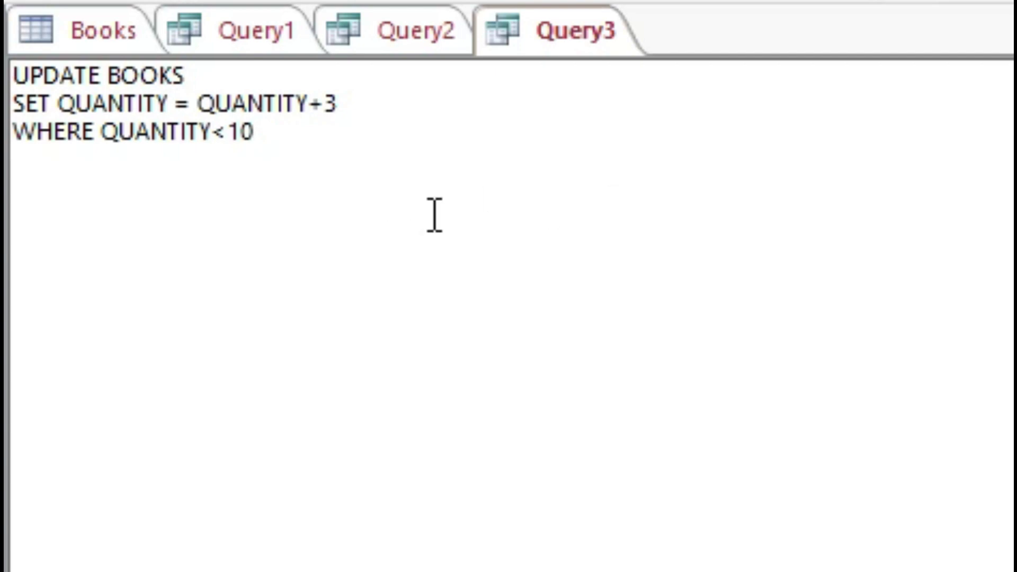
Replace the SQL in Query3 with SELECT * FROM BOOKS and run it to list all books
key("ctrl+a")
type("SELECT ")
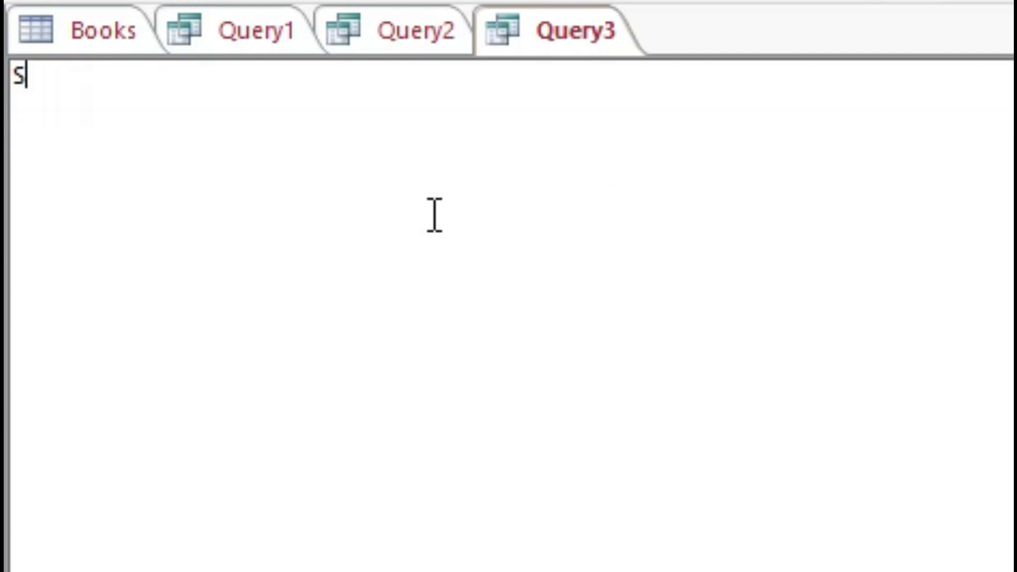
type("*")
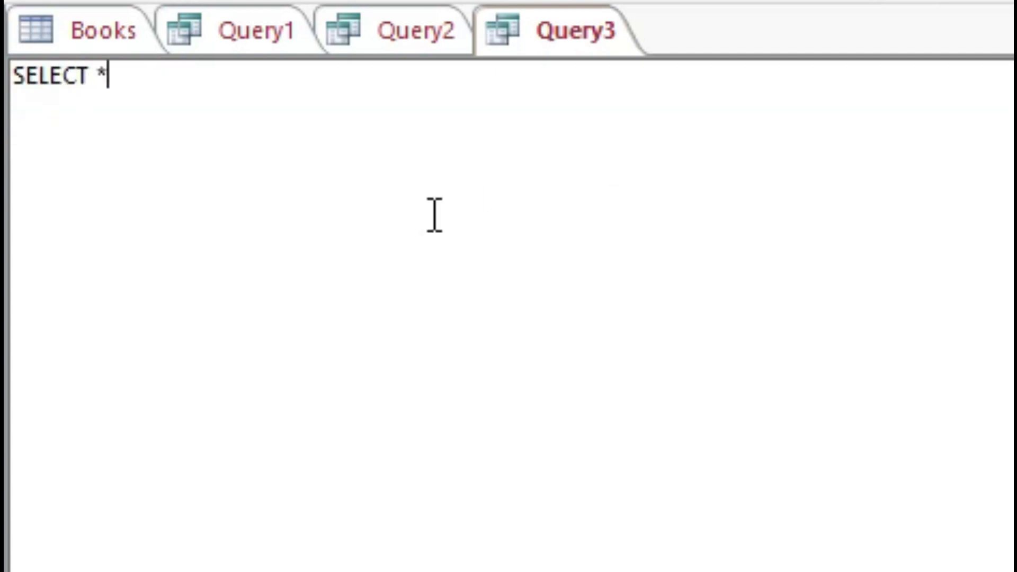
type(" FROM BOOKS")
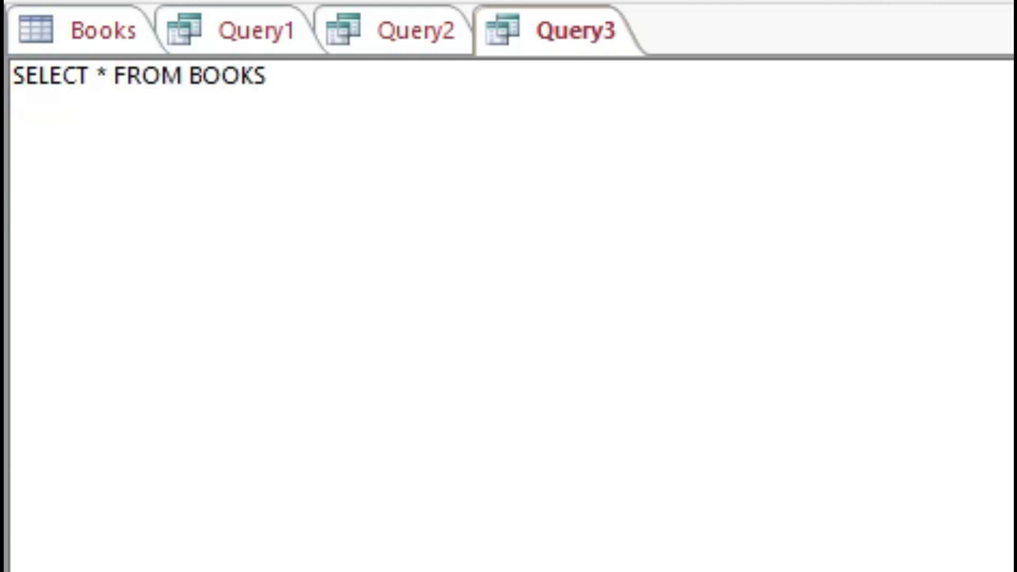
key("F5")
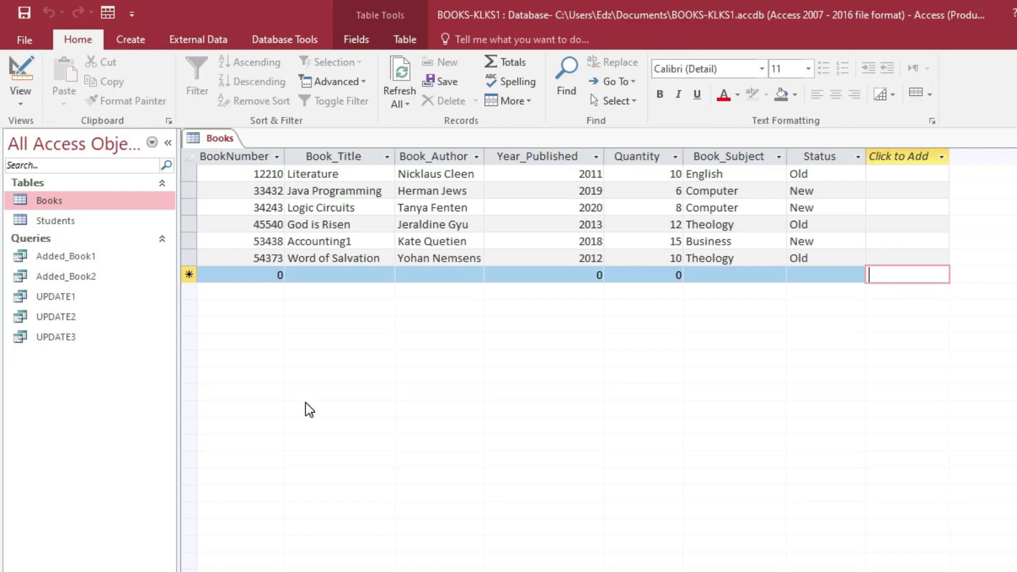
Create a new query and write DELETE FROM BOOKS as its SQL in place of the default SELECT statement
left_click(144, 46)
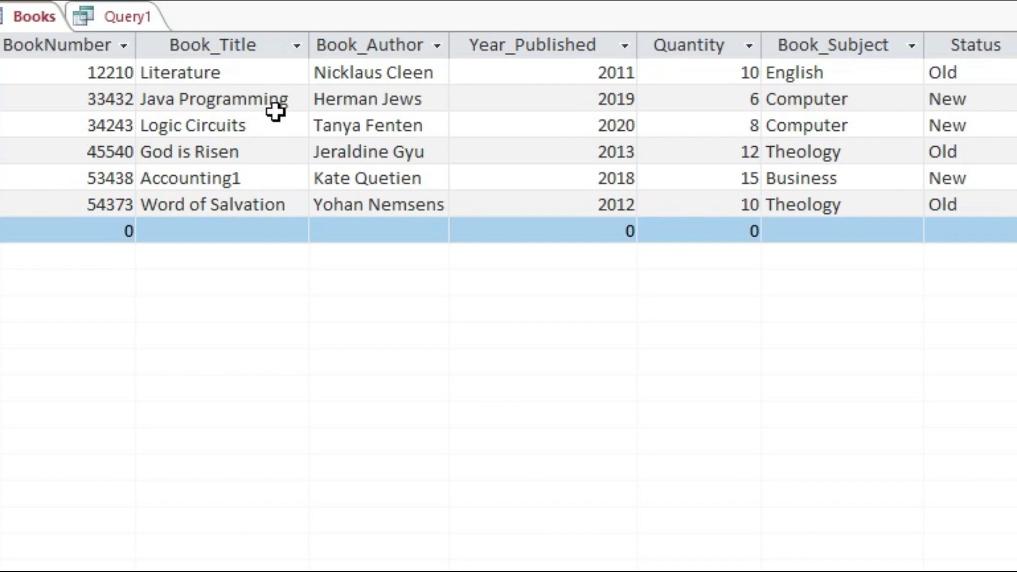
right_click(137, 19)
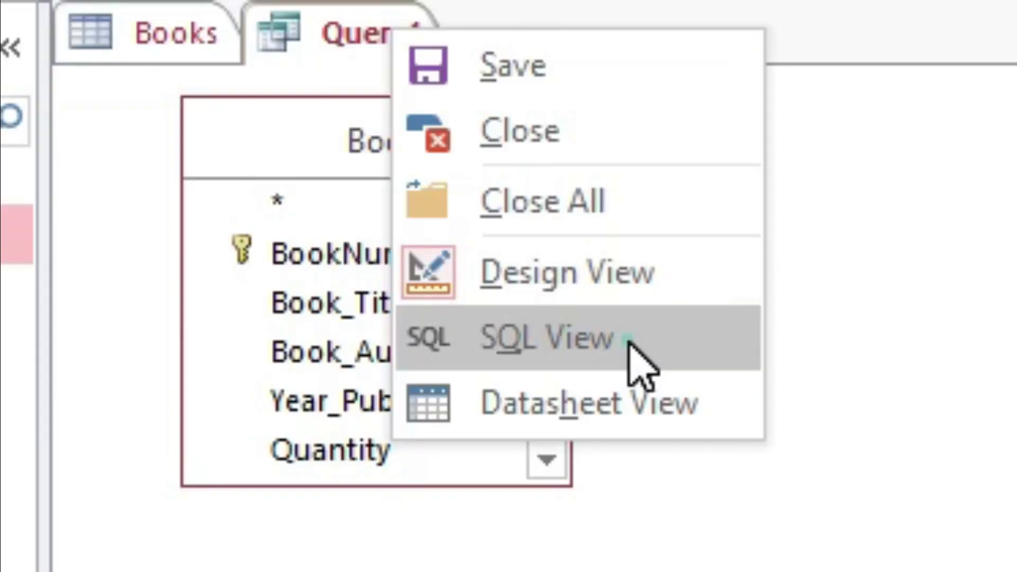
left_click(256, 165)
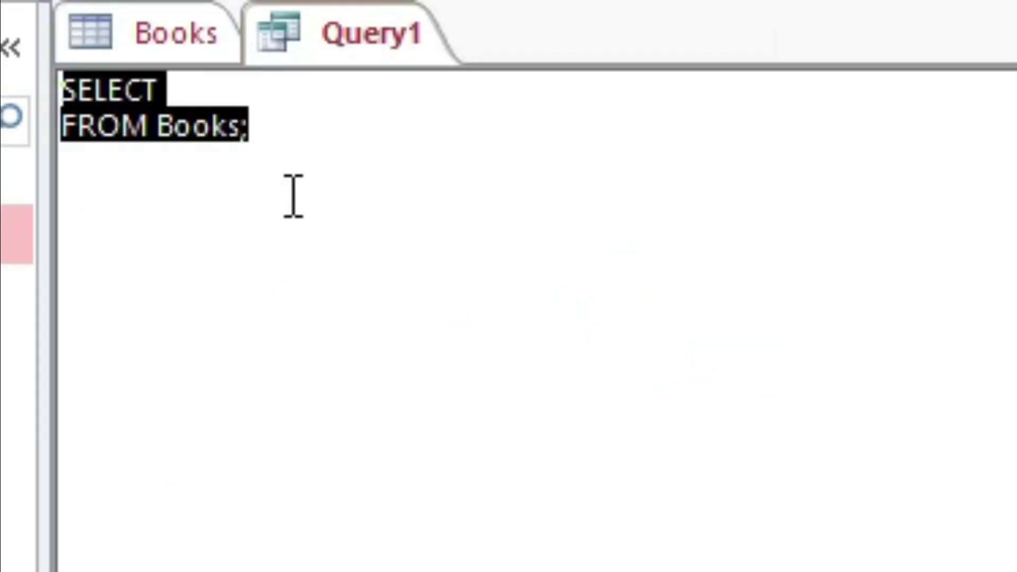
type("DE")
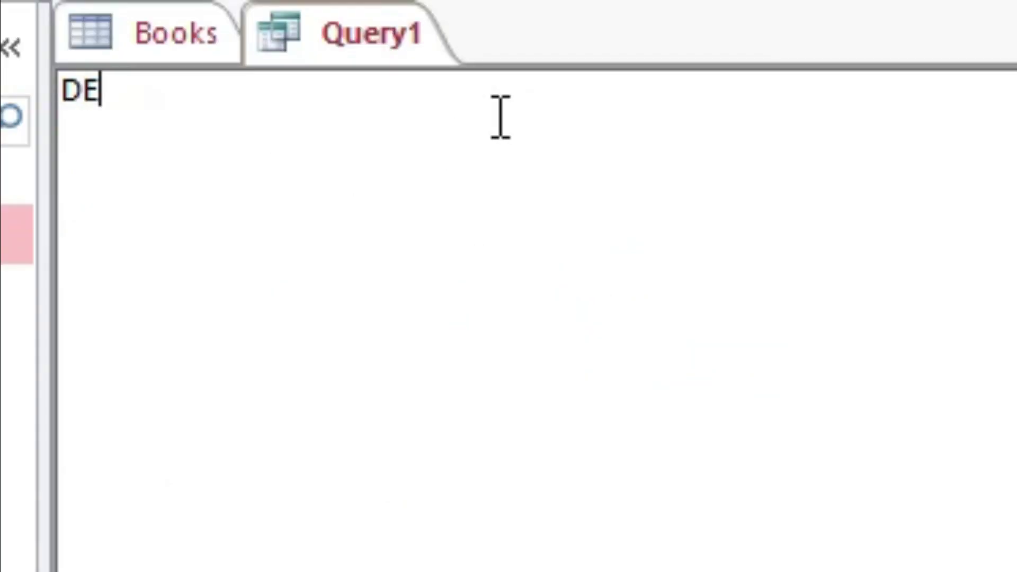
type("LETE FROM B")
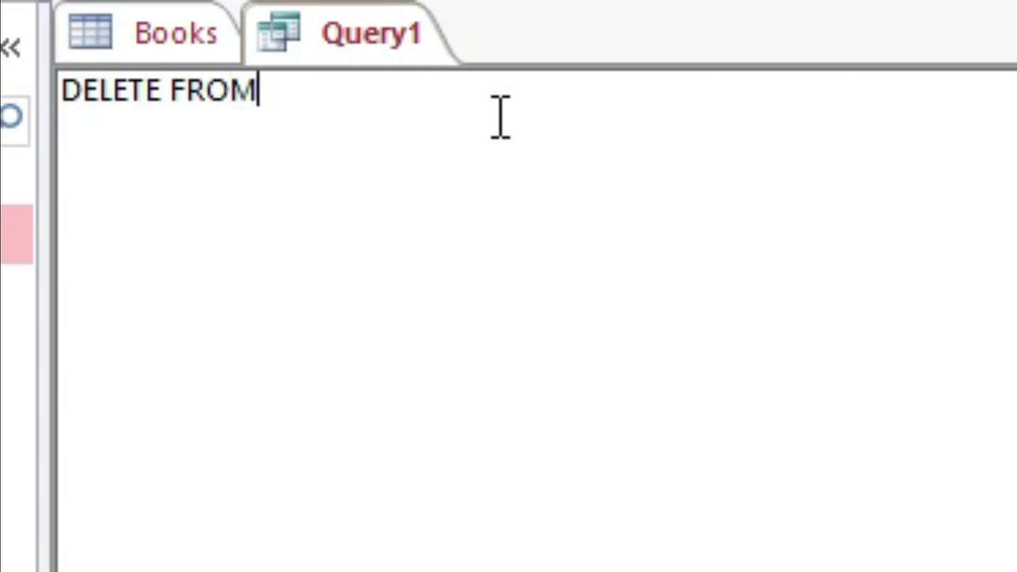
type("OOKS")
key("Return")
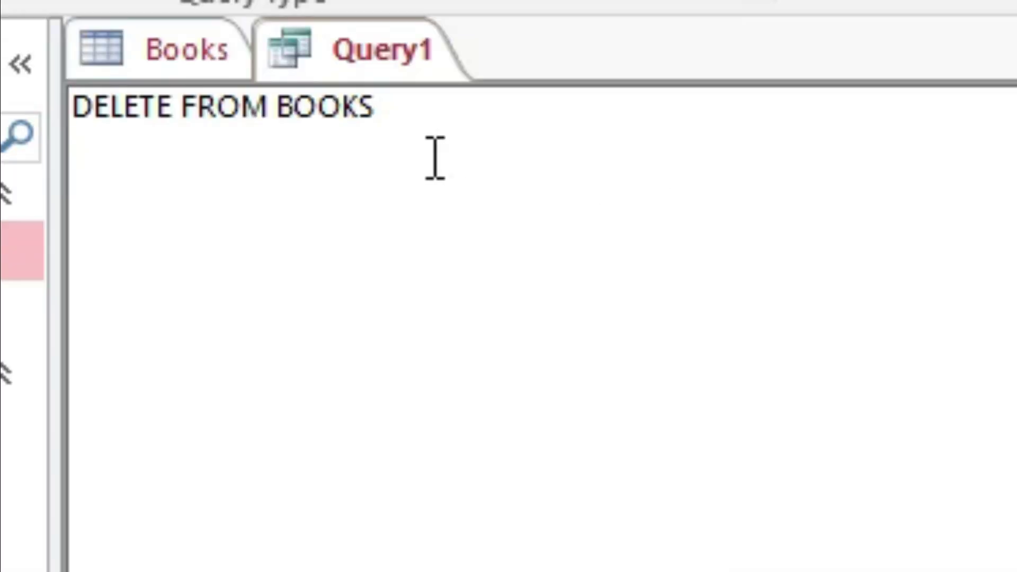
Add the condition WHERE STATUS="OLD" to the delete query and run it, confirming the deletion
left_click(438, 122)
key("Return")
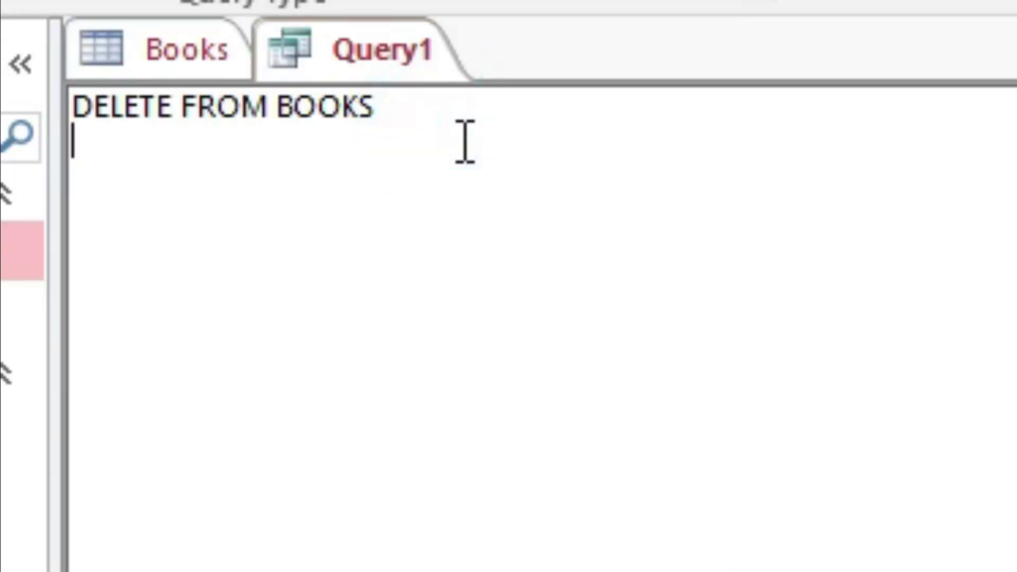
type("WHERE ")
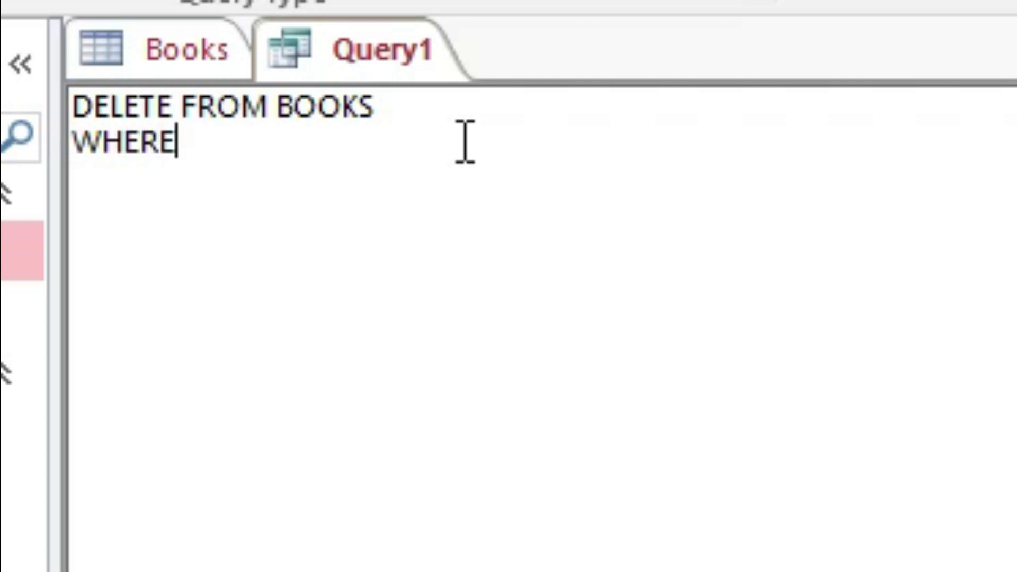
type("STATUS")
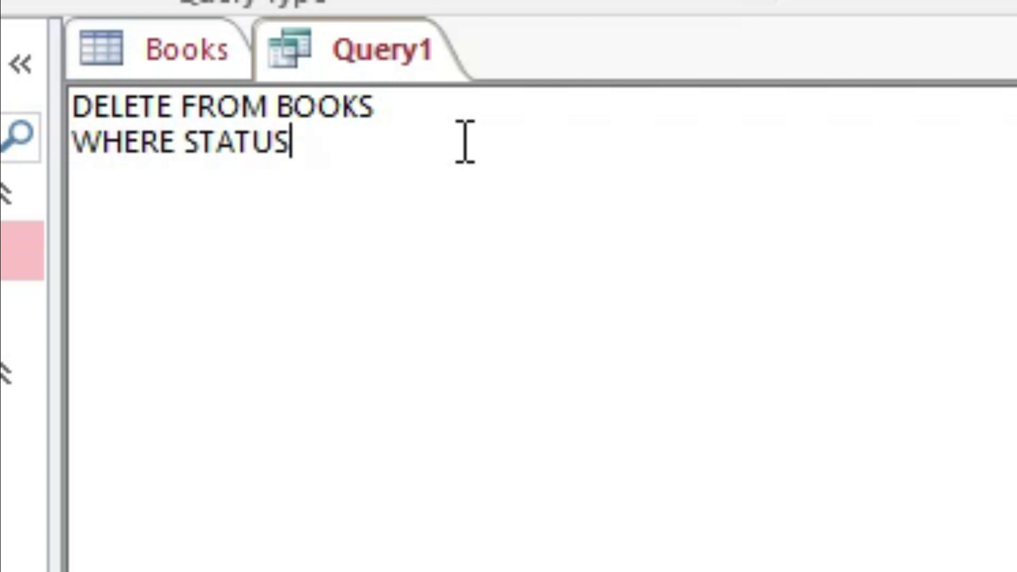
type("='")
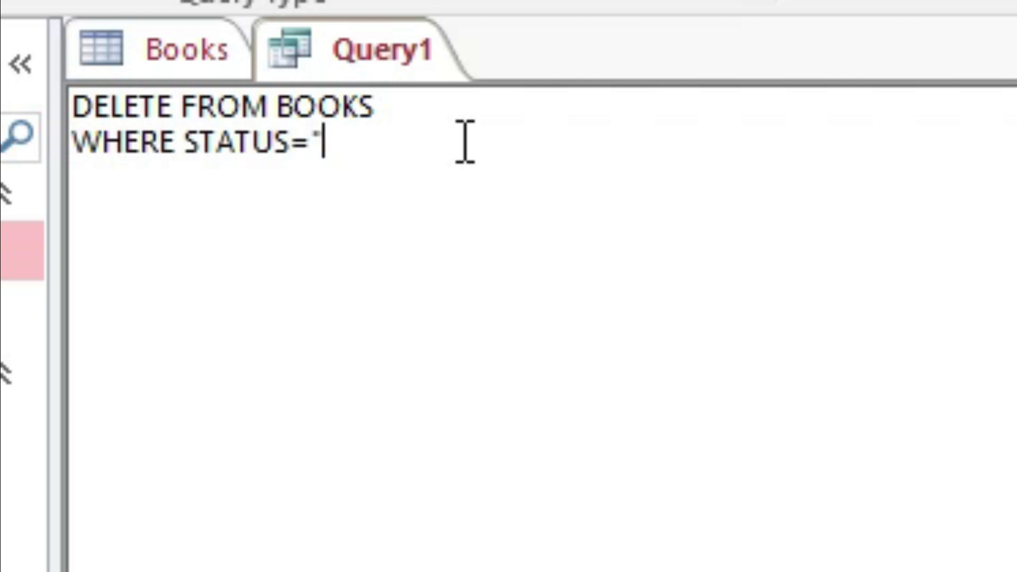
type("OLD\"")
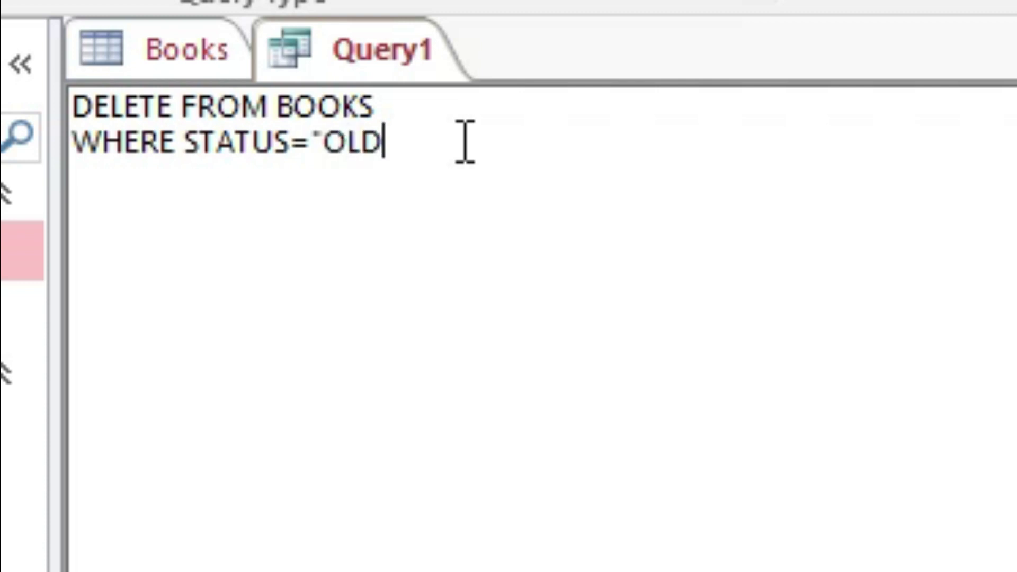
left_click(530, 2)
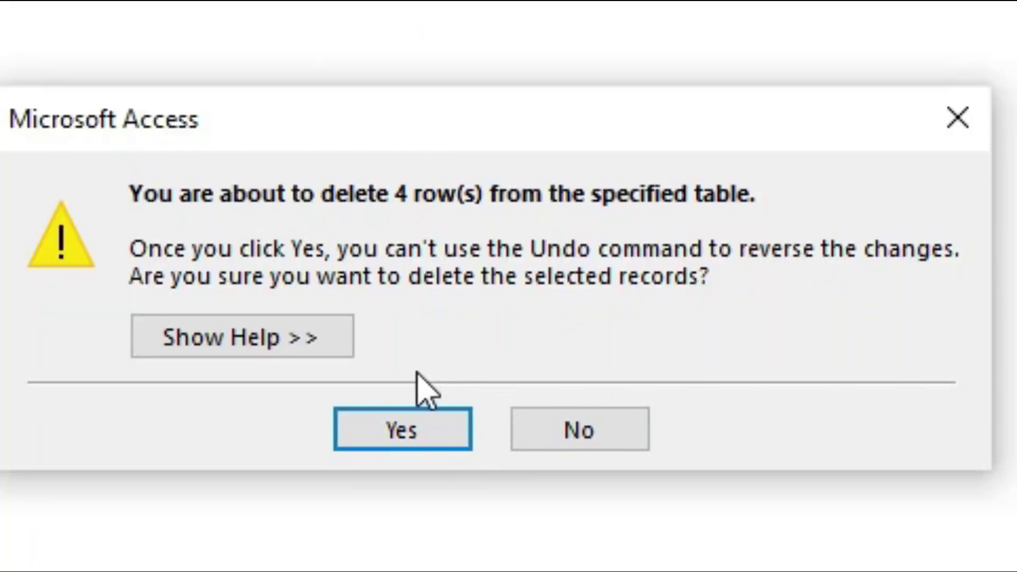
left_click(417, 435)
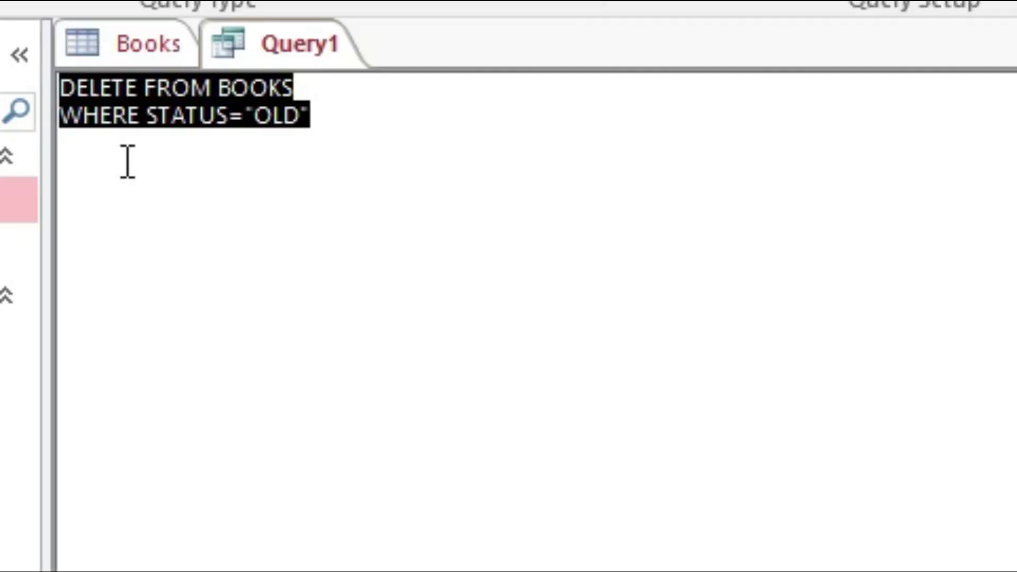
Replace the delete statement in Query1 with SELECT * FROM BOOKS and run it to list the remaining books
key("Delete")
type("SELECT ")
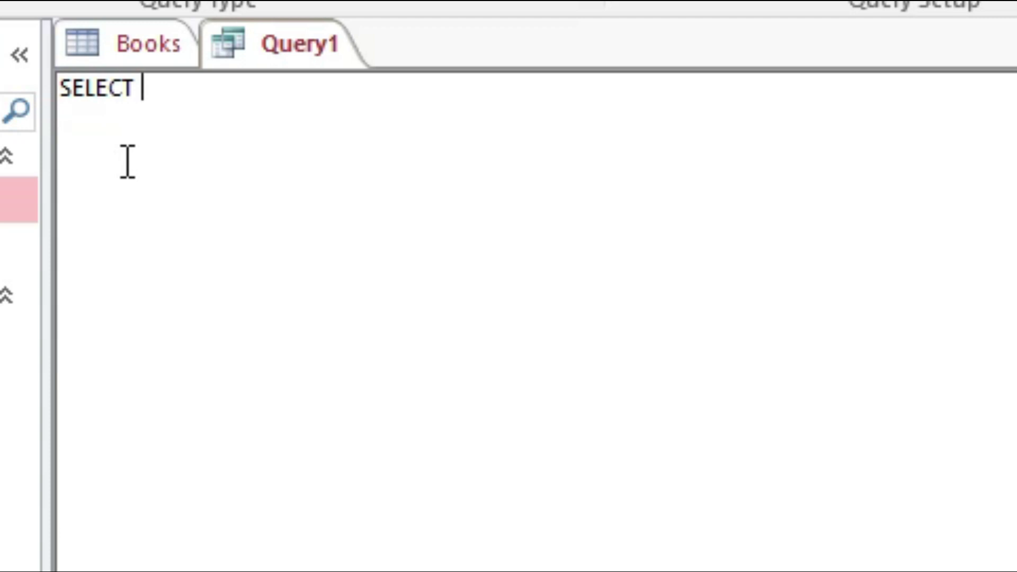
type("* FROM ")
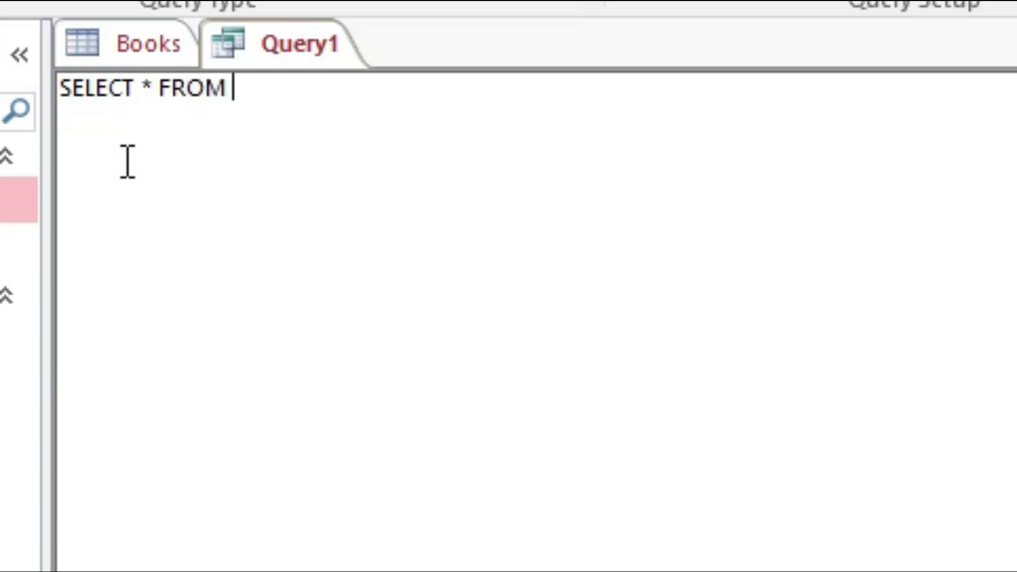
type("BOOKS")
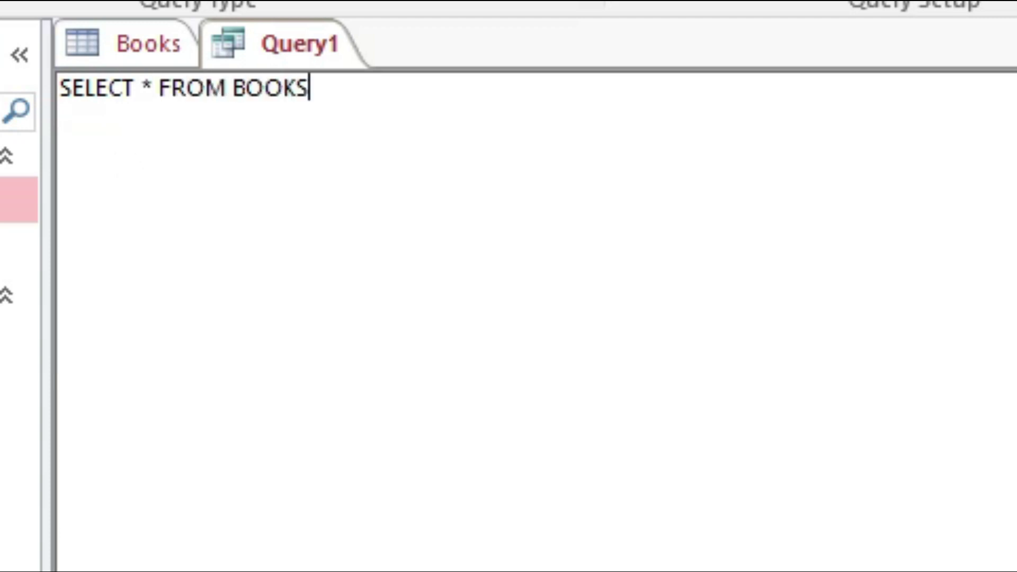
left_click(69, 0)
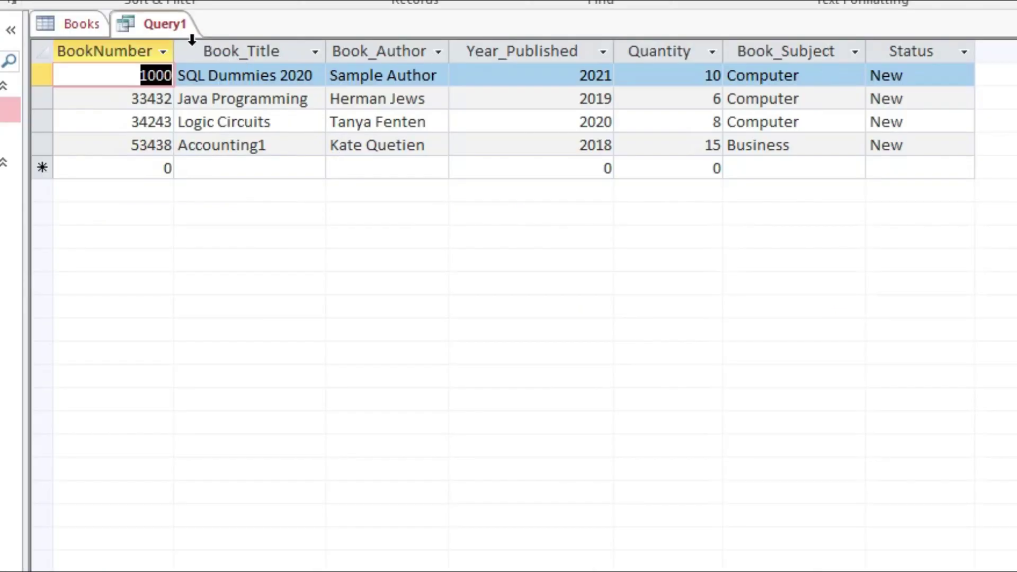
Compare the records shown in Query1, UPDATE1, UPDATE2, UPDATE3 and the Books table following the deletion
left_click(173, 30)
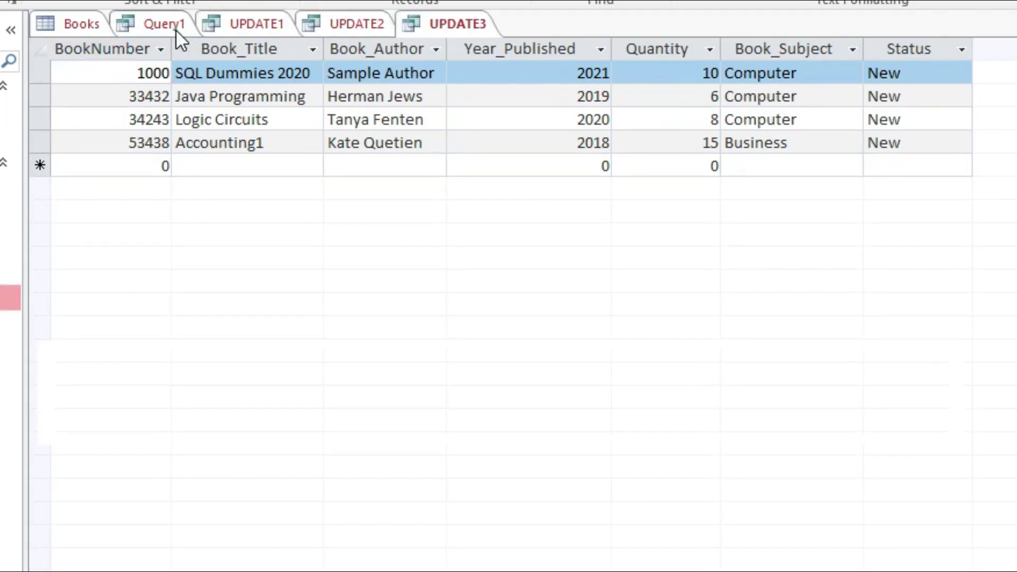
left_click(177, 31)
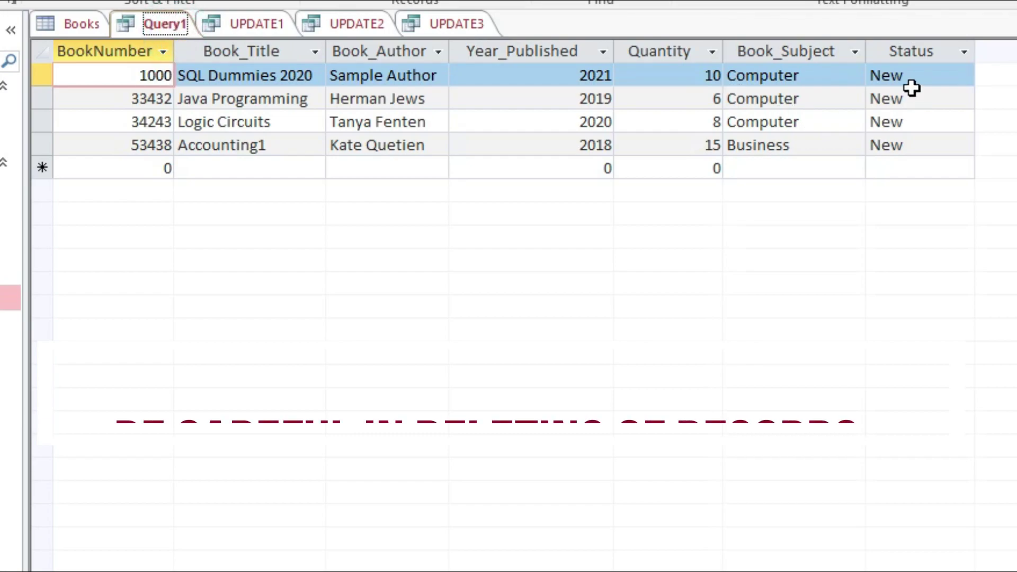
left_click(263, 26)
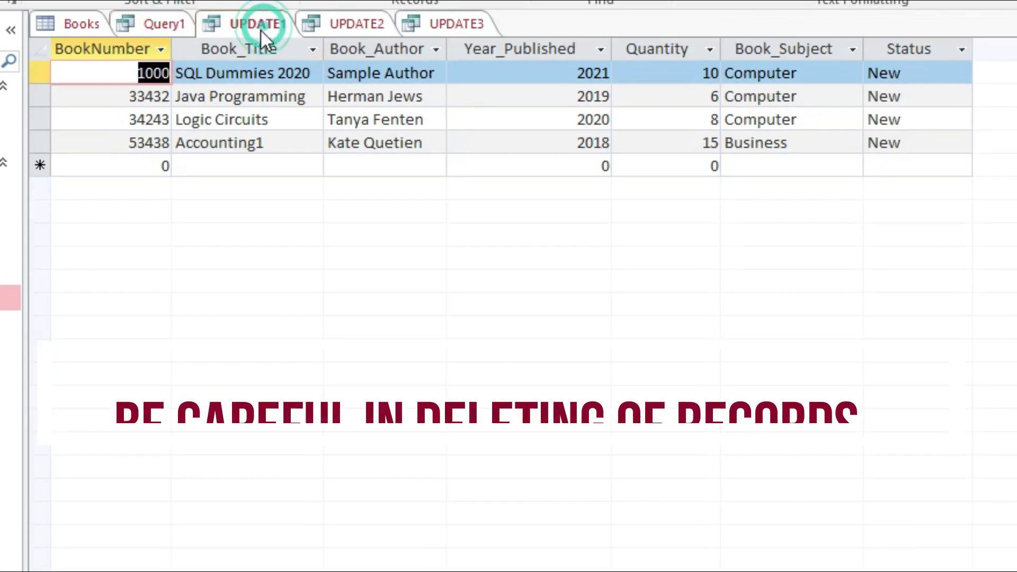
left_click(360, 24)
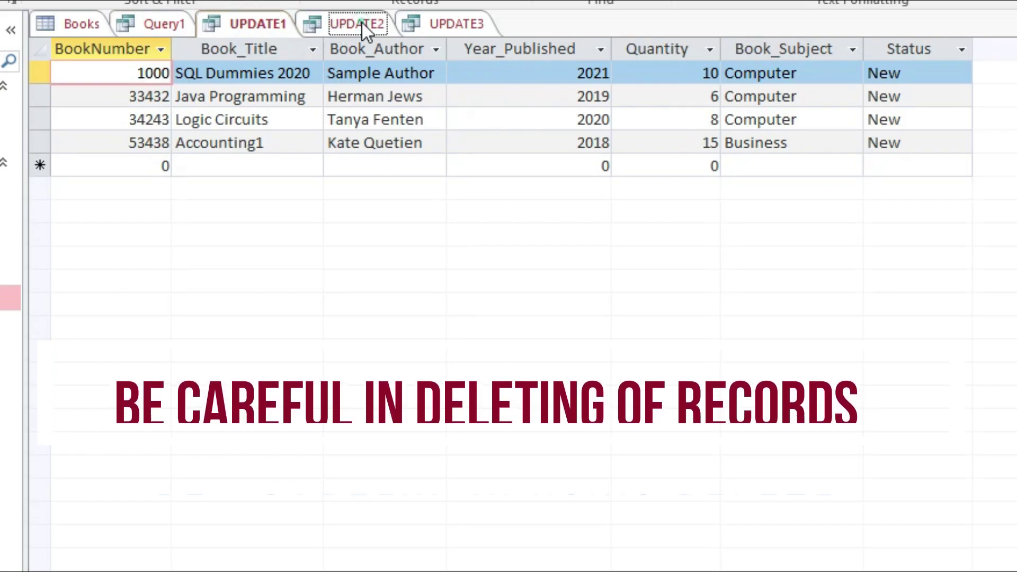
left_click(459, 22)
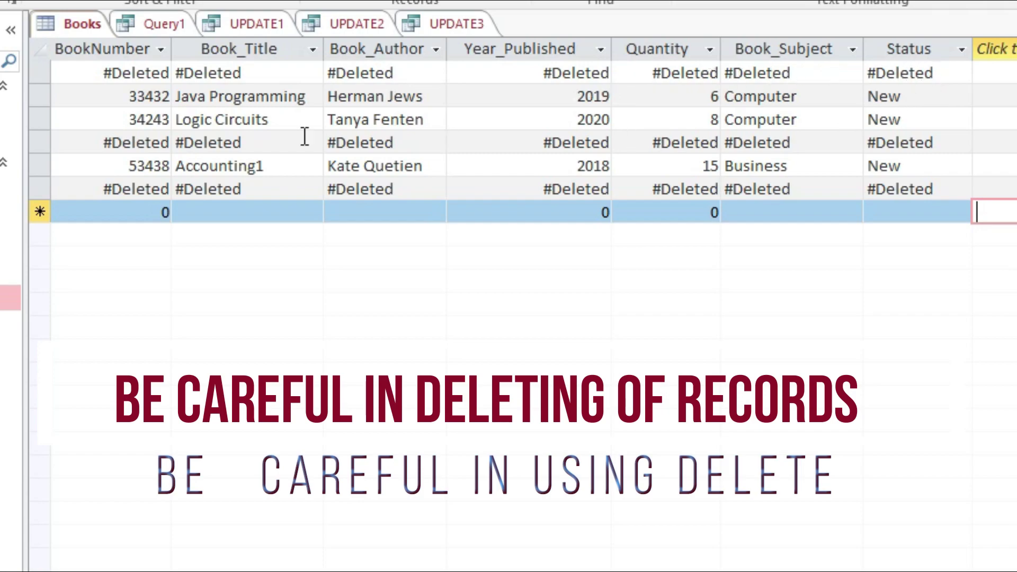
left_click(985, 149)
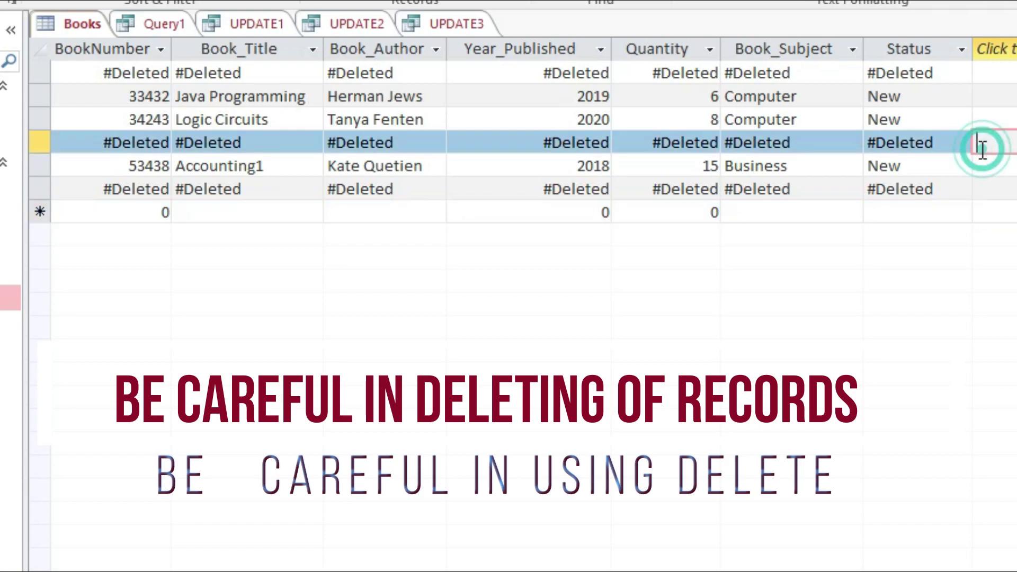